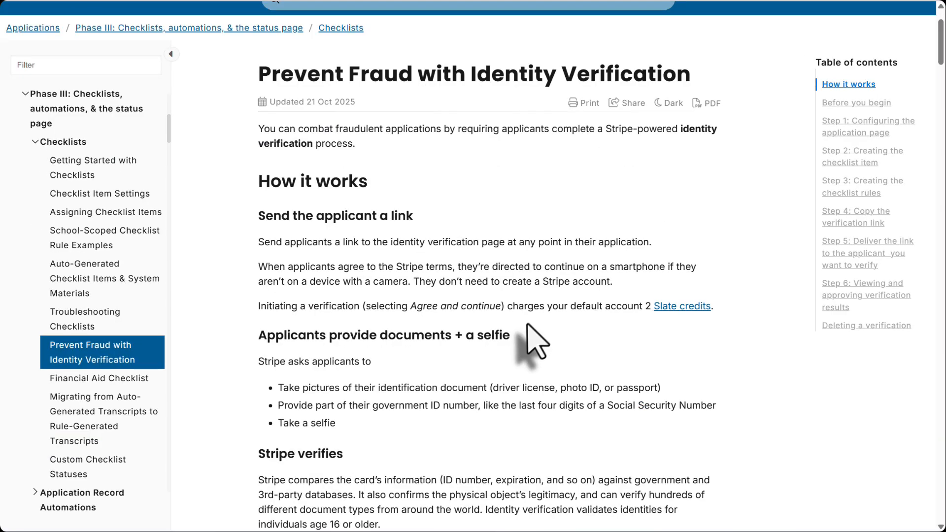
pyautogui.scroll(-4, 541, 334)
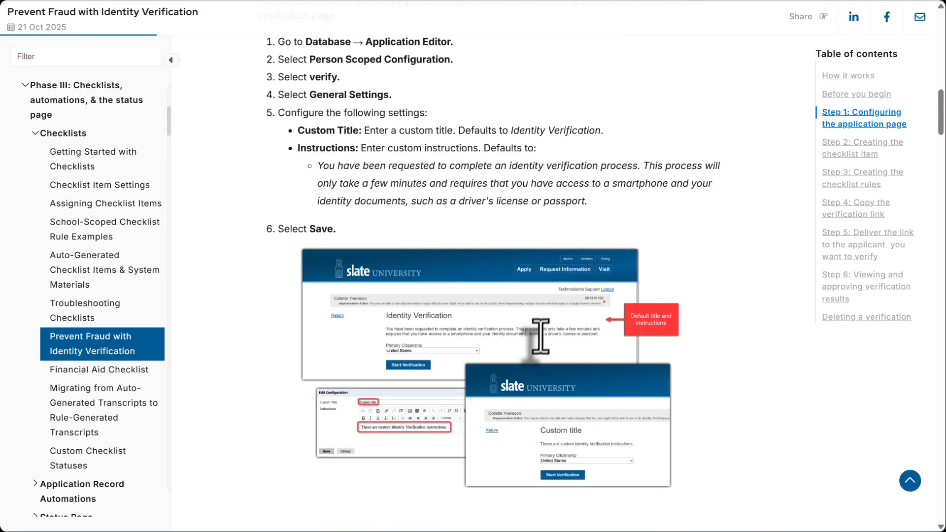
# - Read the knowledge base article's overview and its Step 1 on configuring the identity verification application page
pyautogui.scroll(8, 541, 306)
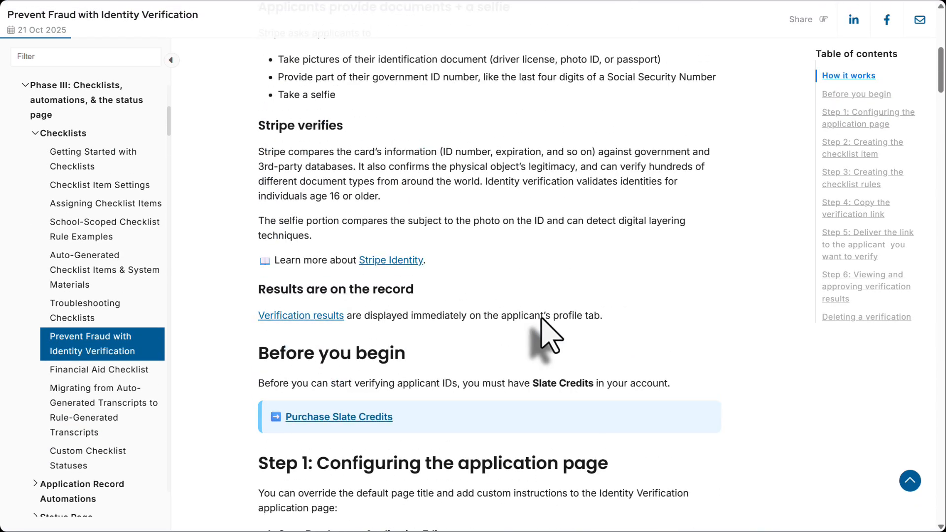
pyautogui.scroll(8, 544, 335)
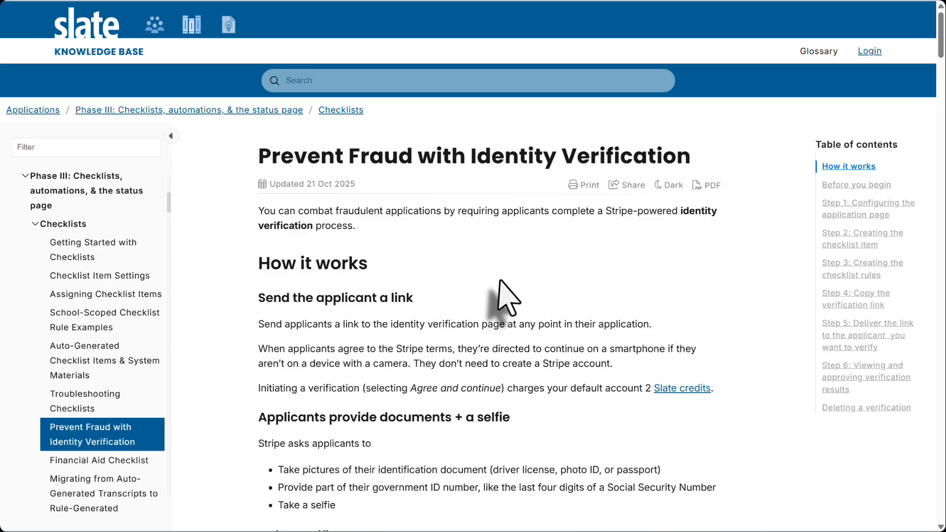
pyautogui.scroll(-3, 661, 306)
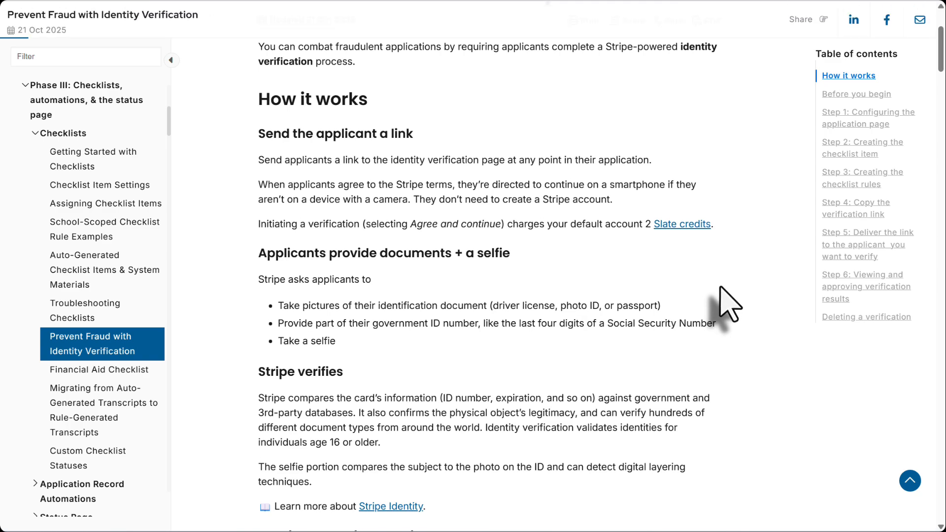
pyautogui.scroll(-10, 720, 289)
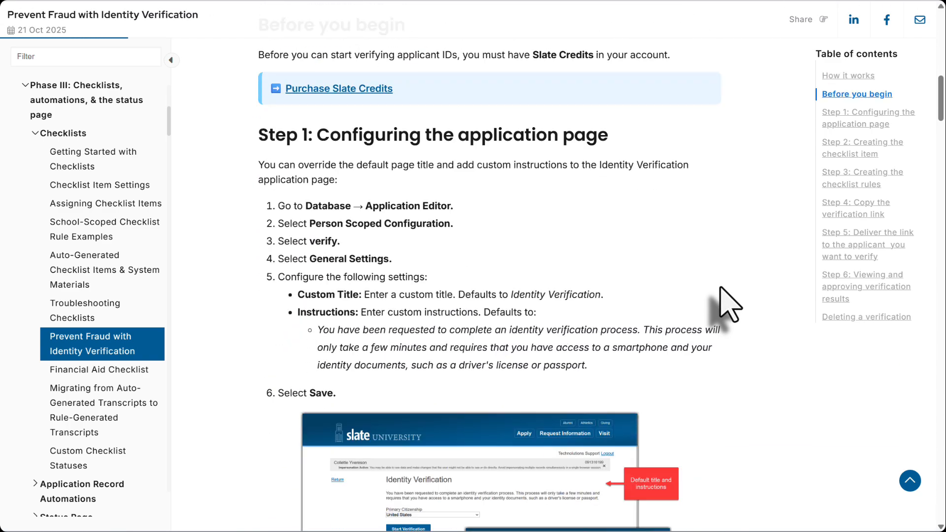
pyautogui.moveTo(609, 136); pyautogui.dragTo(321, 133)
pyautogui.scroll(-4, 506, 265)
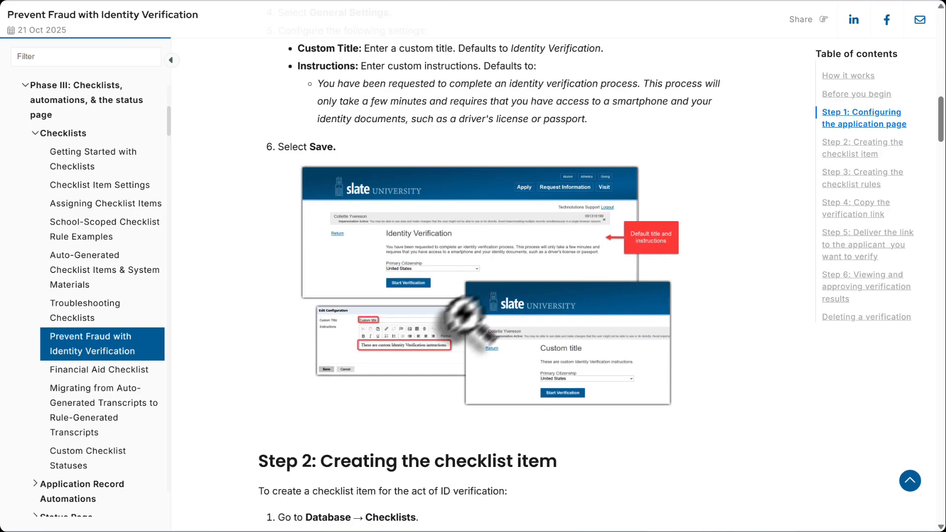
# - Read the article's sections on creating the identity verification checklist item and the checklist rules
pyautogui.scroll(-5, 410, 291)
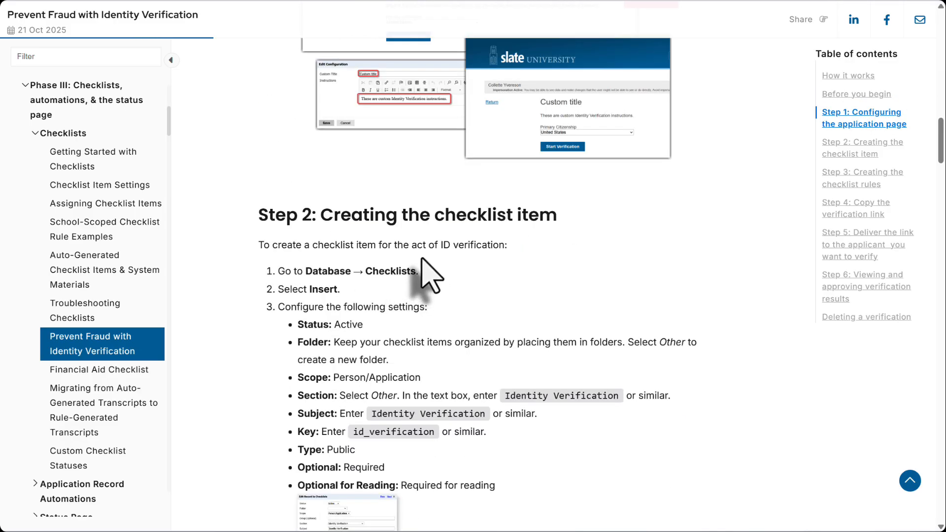
pyautogui.scroll(-8, 541, 236)
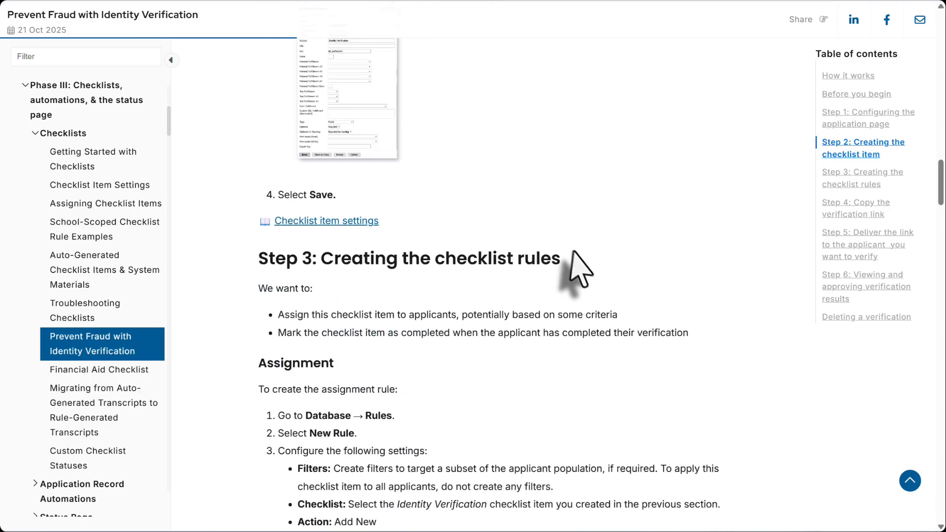
pyautogui.scroll(-2, 580, 264)
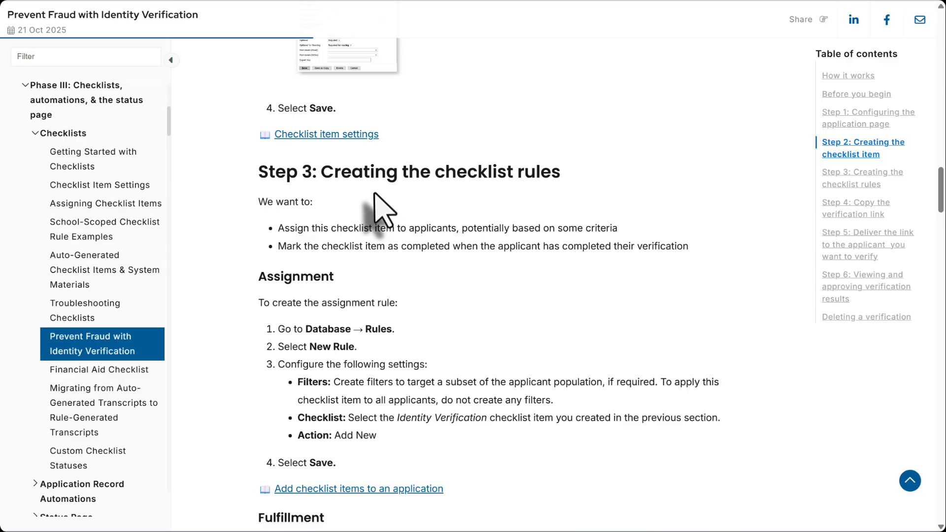
pyautogui.scroll(-2, 394, 207)
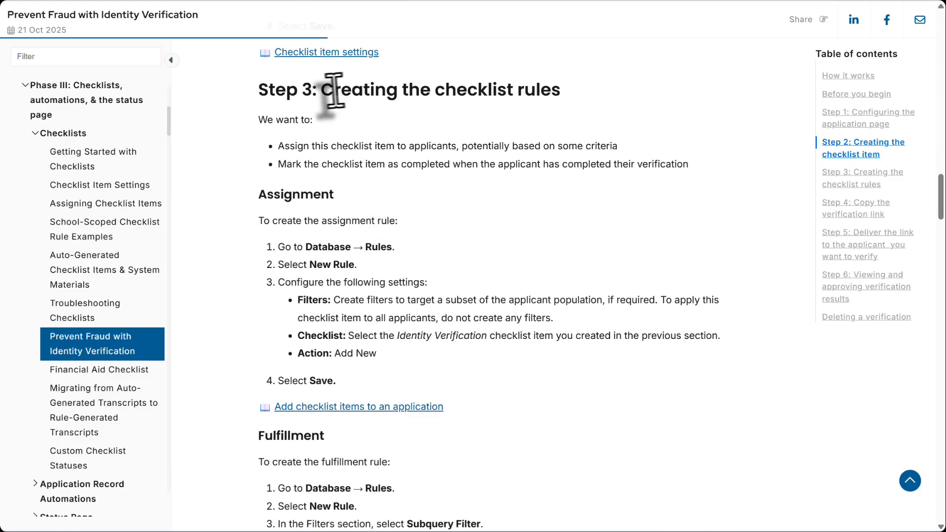
pyautogui.moveTo(334, 89); pyautogui.dragTo(560, 98)
pyautogui.click(568, 100)
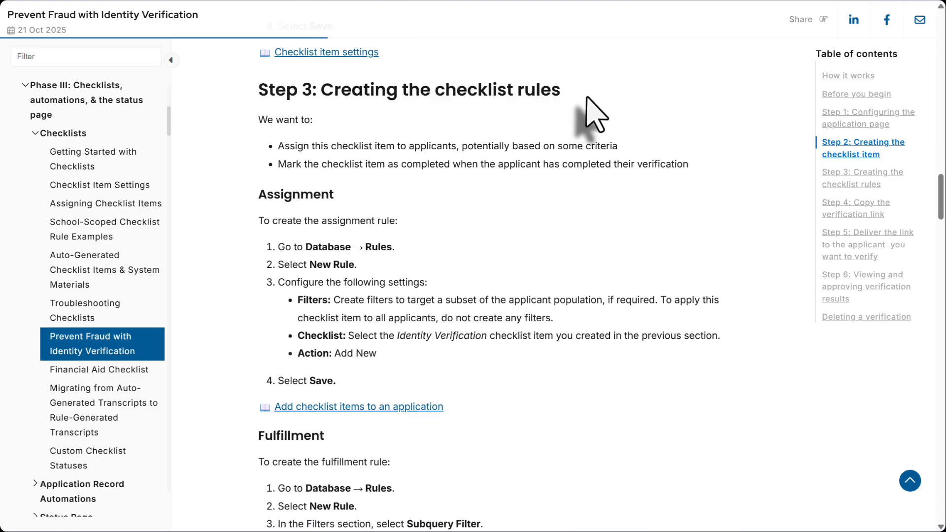
pyautogui.scroll(-3, 594, 142)
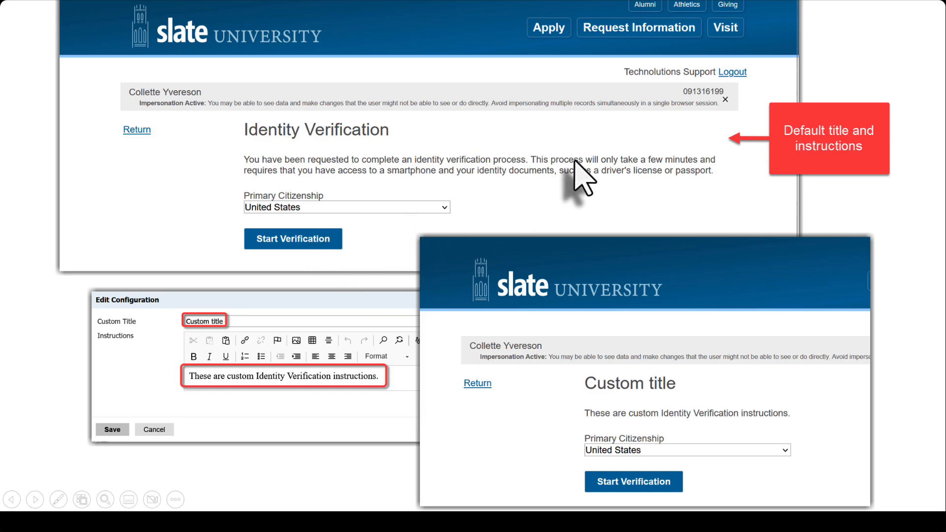
pyautogui.click(417, 225)
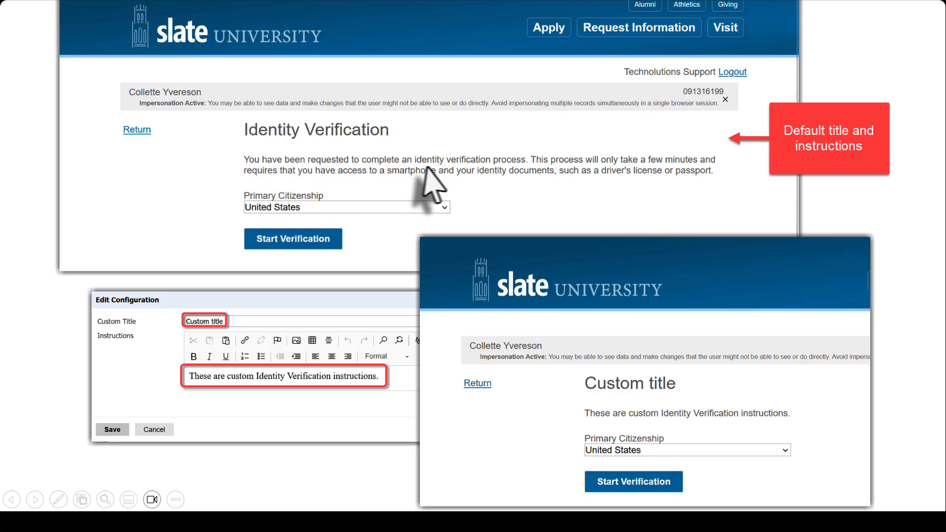
pyautogui.click(508, 173)
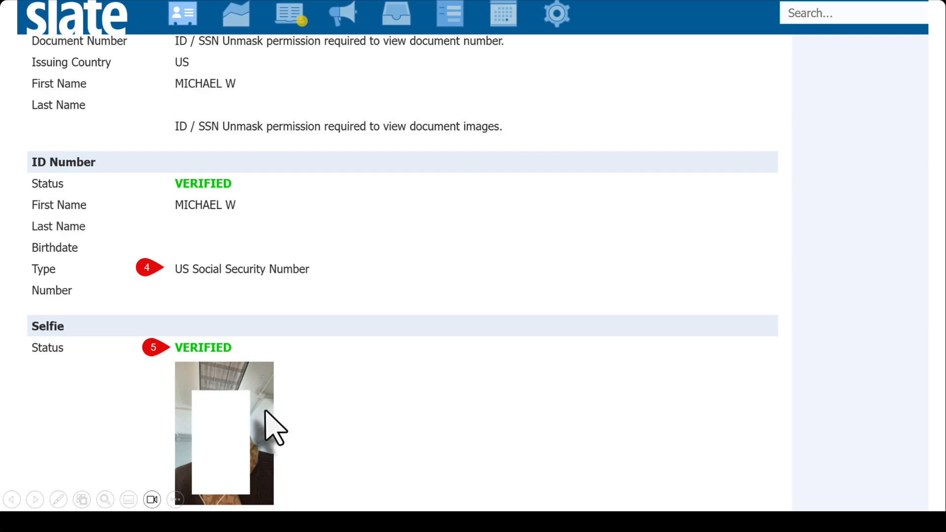
pyautogui.click(138, 415)
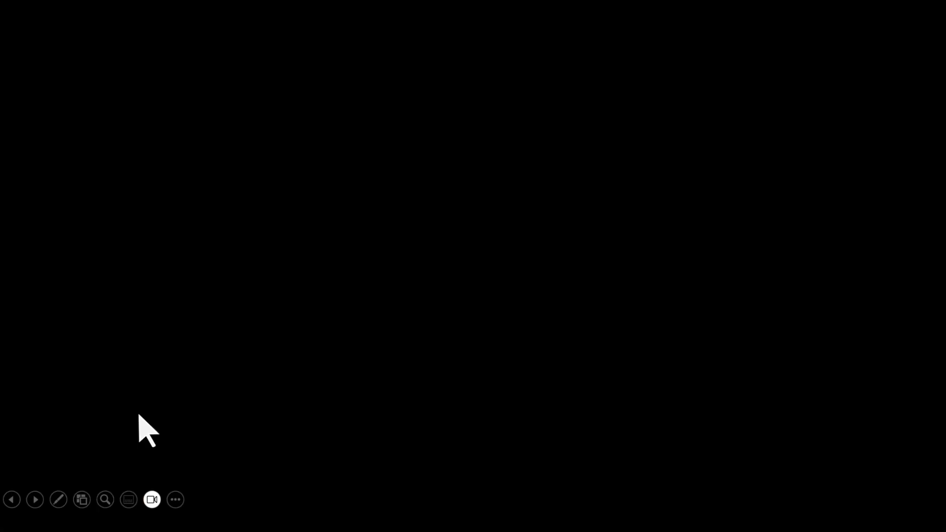
pyautogui.press('Left')
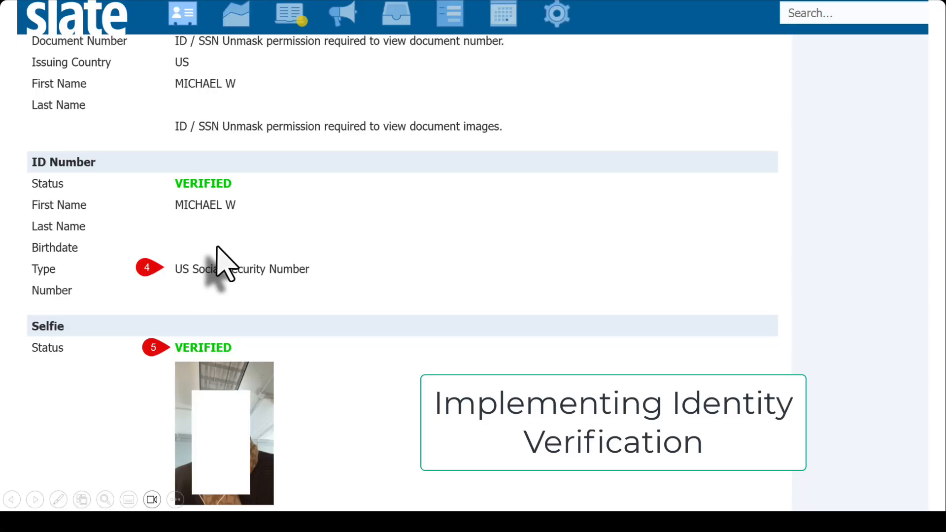
pyautogui.press('Left')
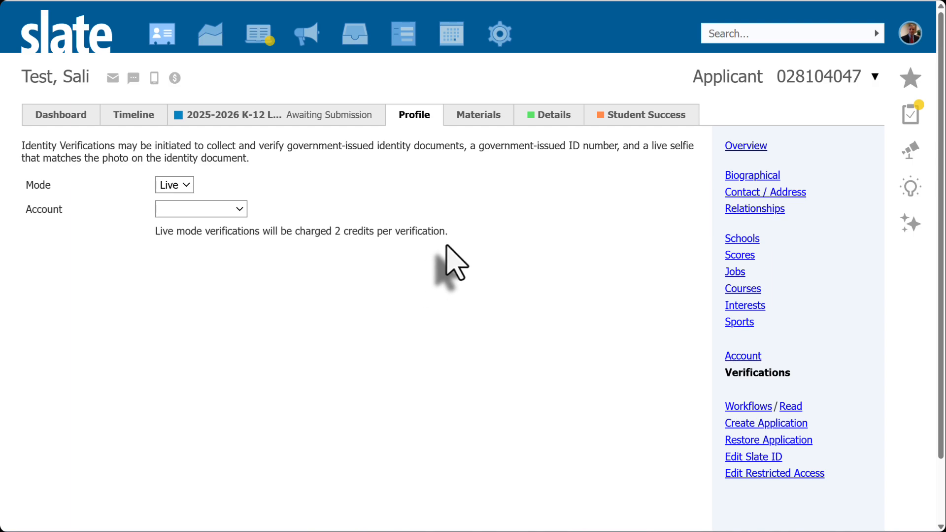
# - Open the verify part's General Settings in the Person Scoped Configuration, review its custom title and instructions, and close without saving
pyautogui.moveTo(501, 39)
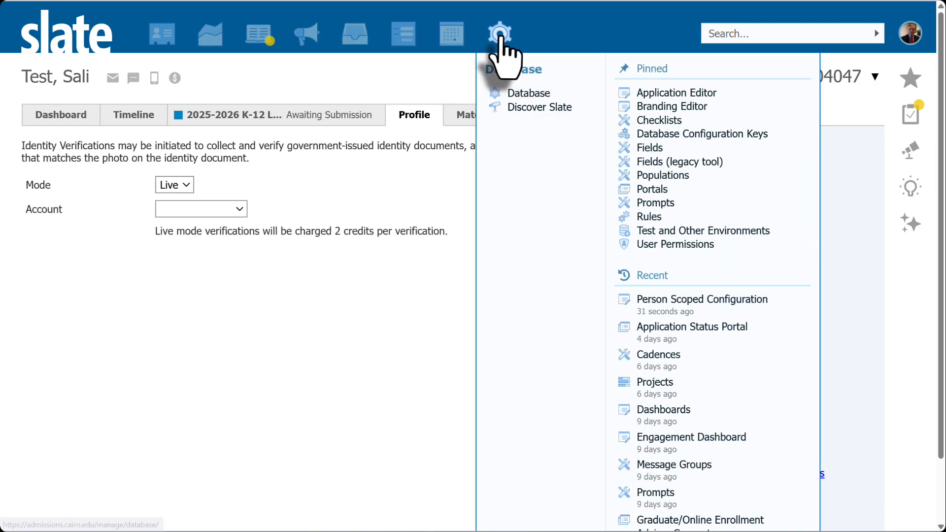
pyautogui.click(520, 93)
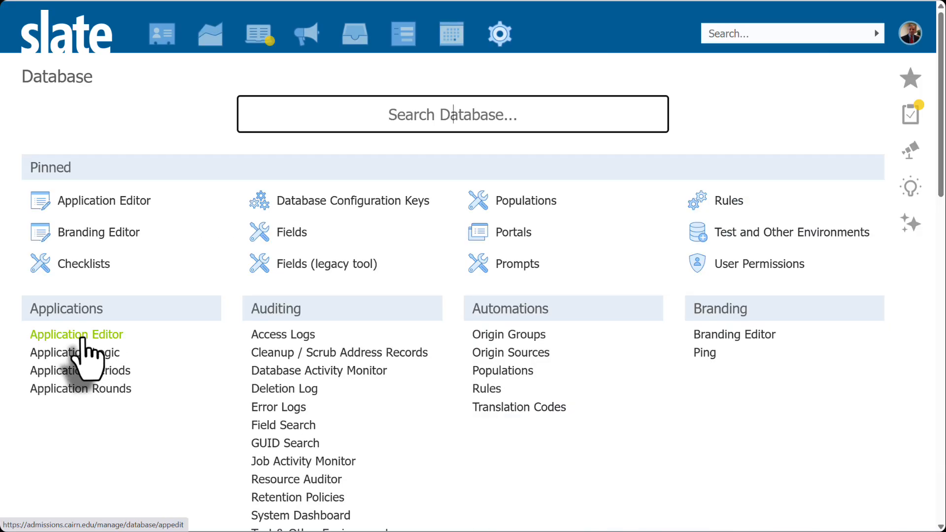
pyautogui.click(82, 337)
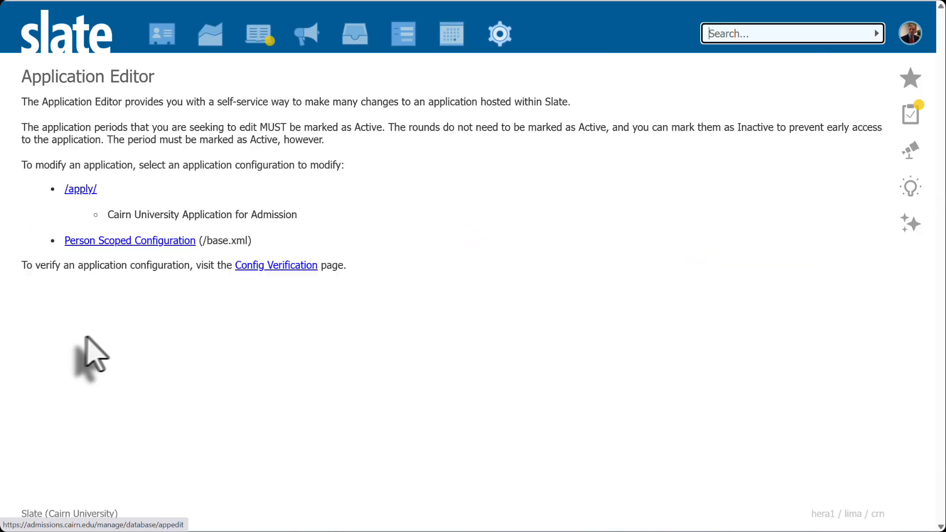
pyautogui.click(127, 243)
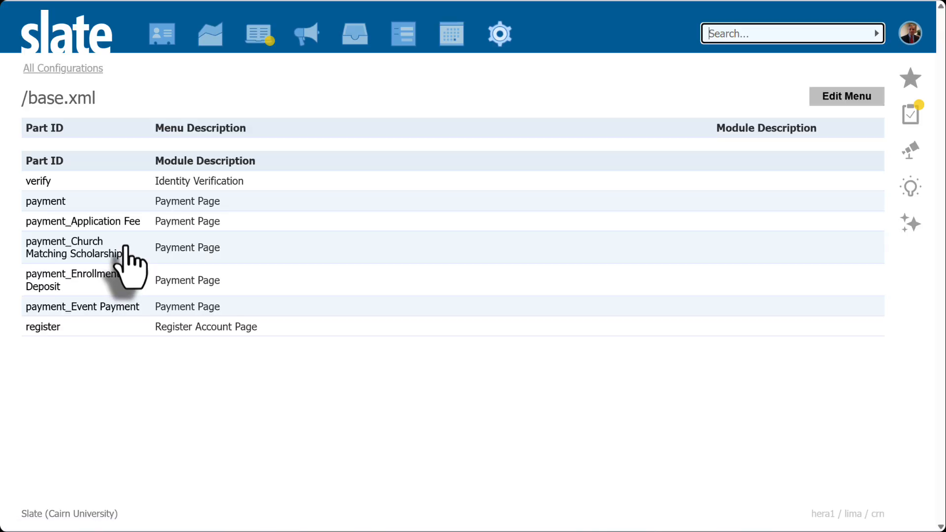
pyautogui.click(44, 183)
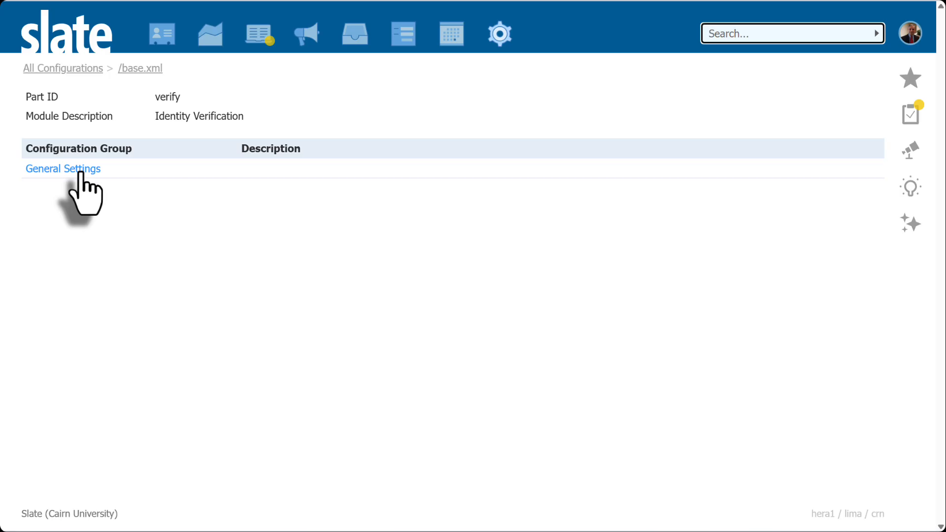
pyautogui.click(79, 170)
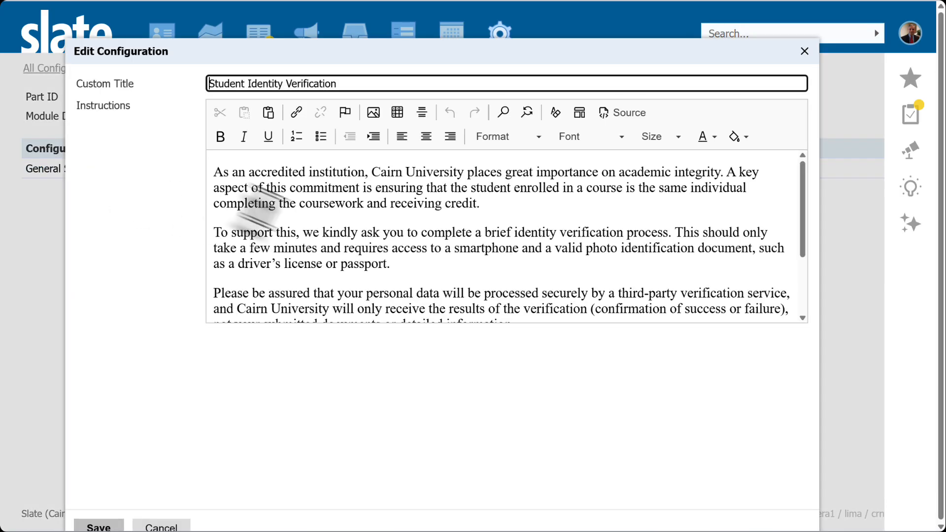
pyautogui.scroll(-3, 295, 236)
pyautogui.scroll(-1, 315, 238)
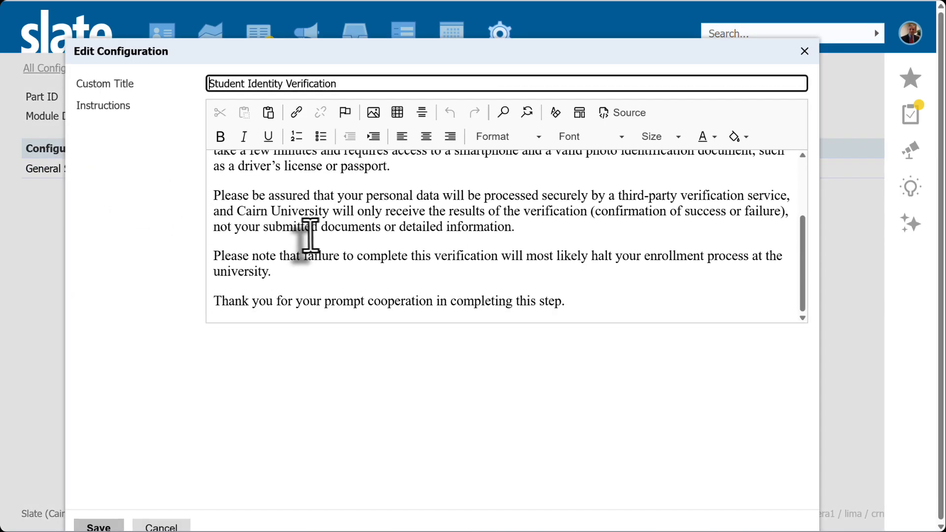
pyautogui.scroll(3, 305, 236)
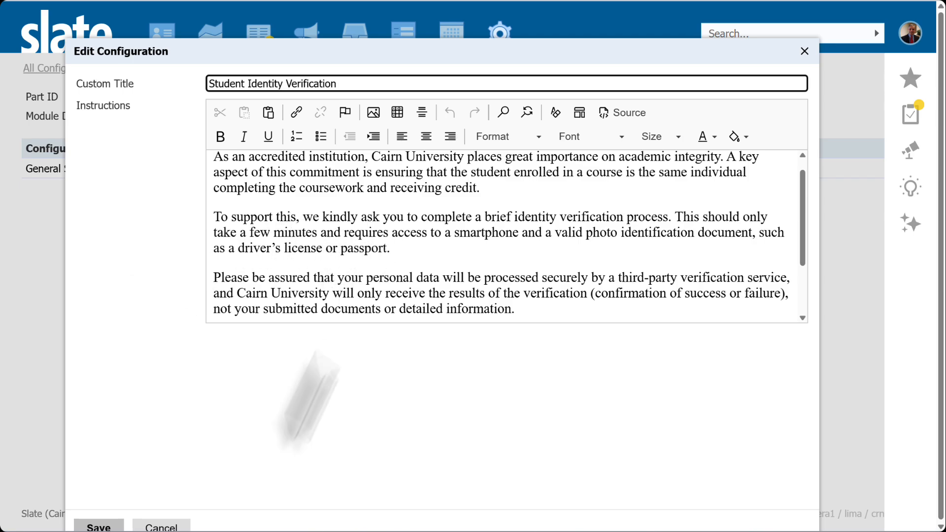
pyautogui.click(166, 525)
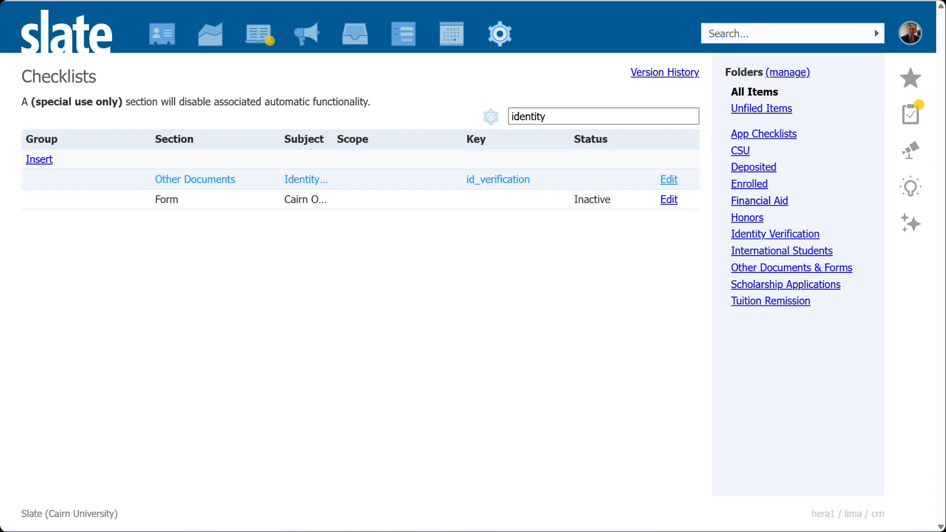
# - Open the Identity Verification checklist item and review its subject, URL and key settings, then close without saving
pyautogui.moveTo(499, 34)
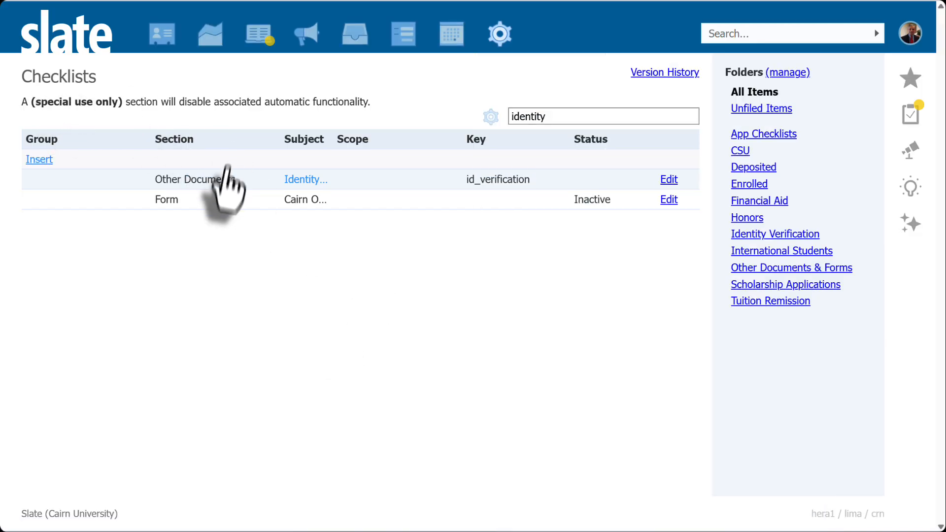
pyautogui.click(200, 197)
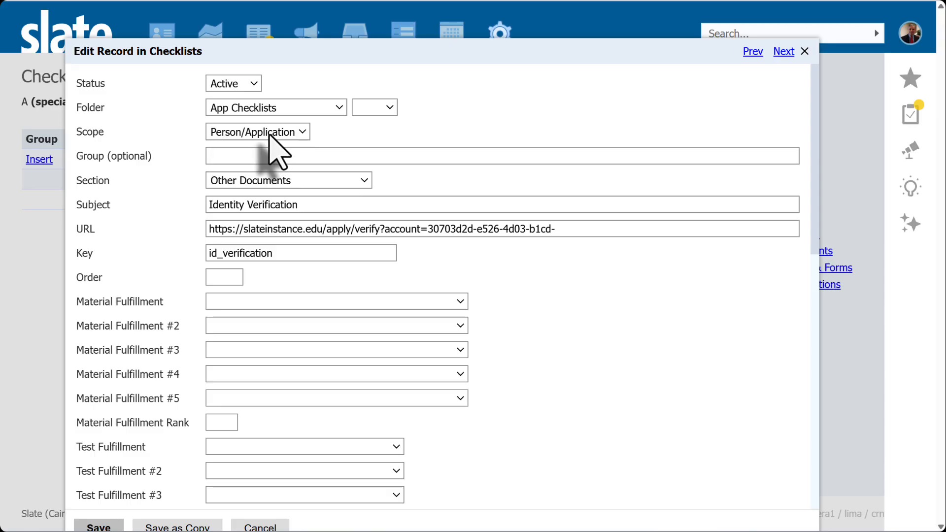
pyautogui.moveTo(298, 206); pyautogui.dragTo(208, 211)
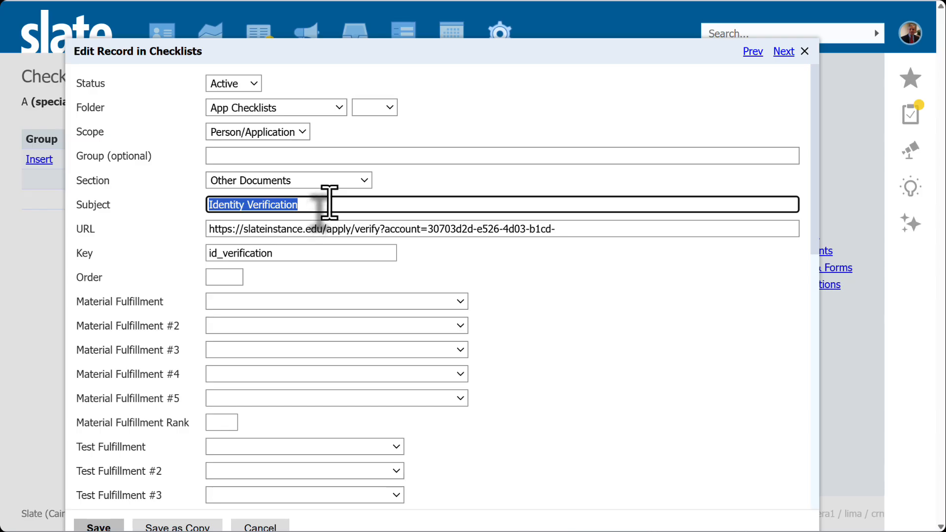
pyautogui.click(294, 230)
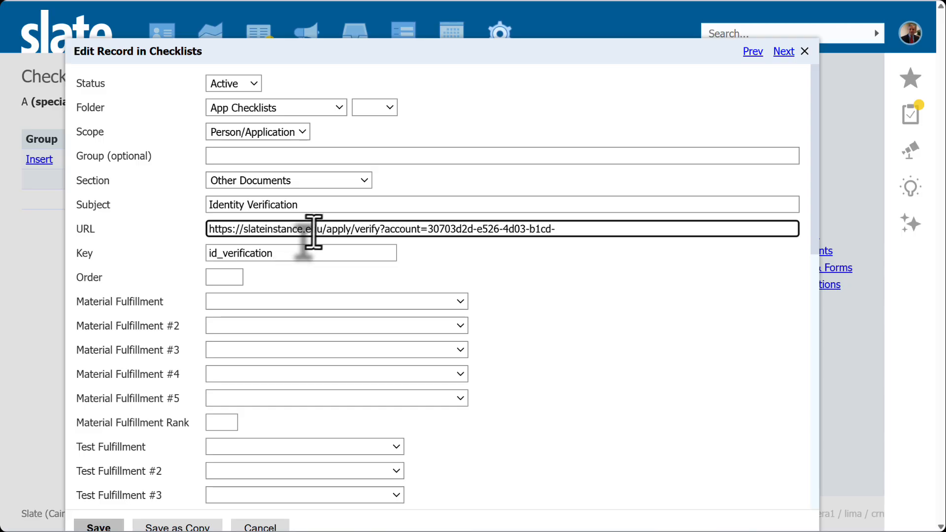
pyautogui.click(432, 230)
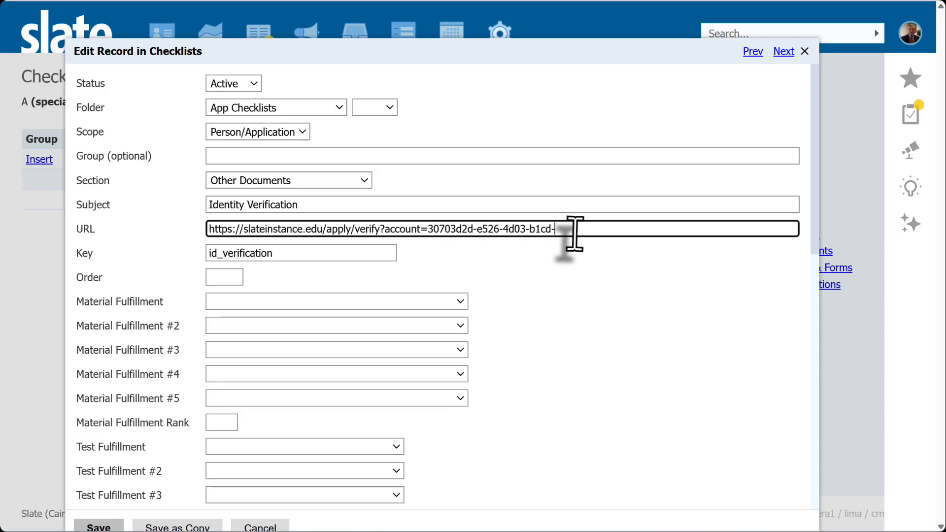
pyautogui.moveTo(570, 234); pyautogui.dragTo(214, 229)
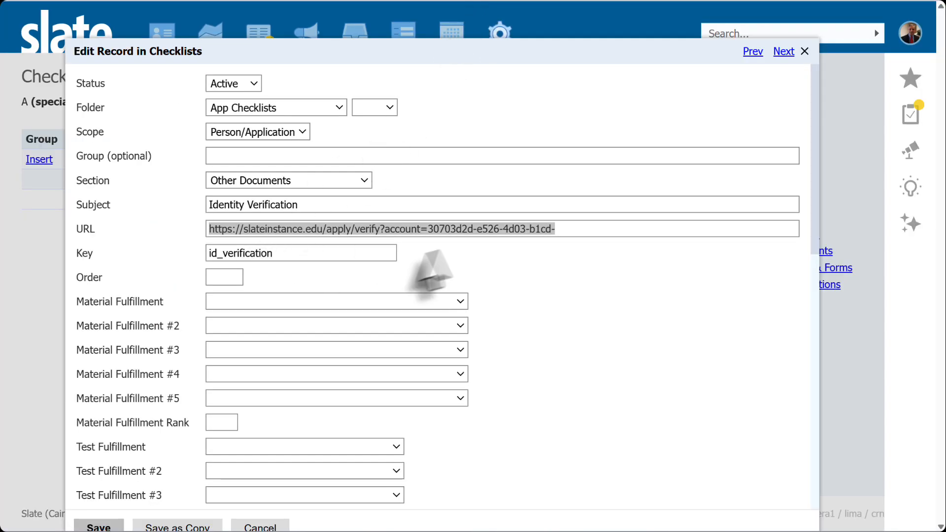
pyautogui.click(564, 269)
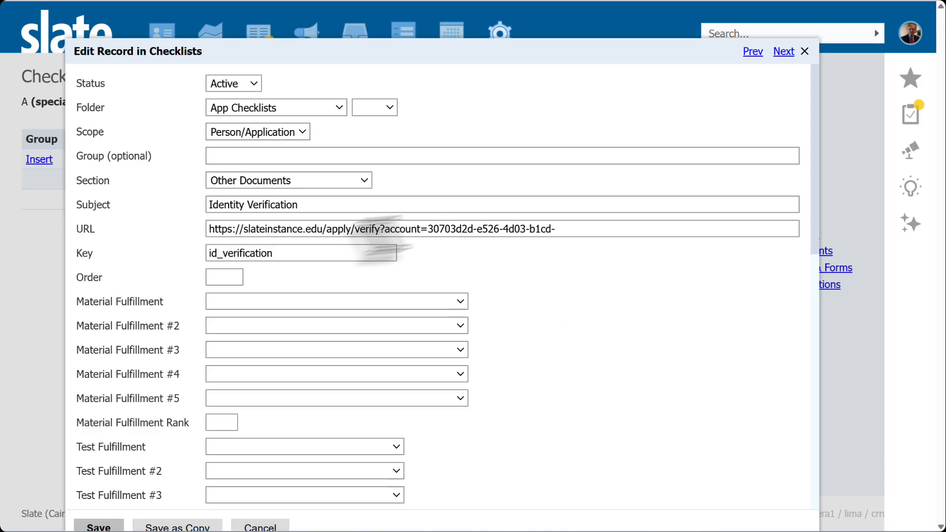
pyautogui.click(279, 254)
pyautogui.doubleClick(280, 254)
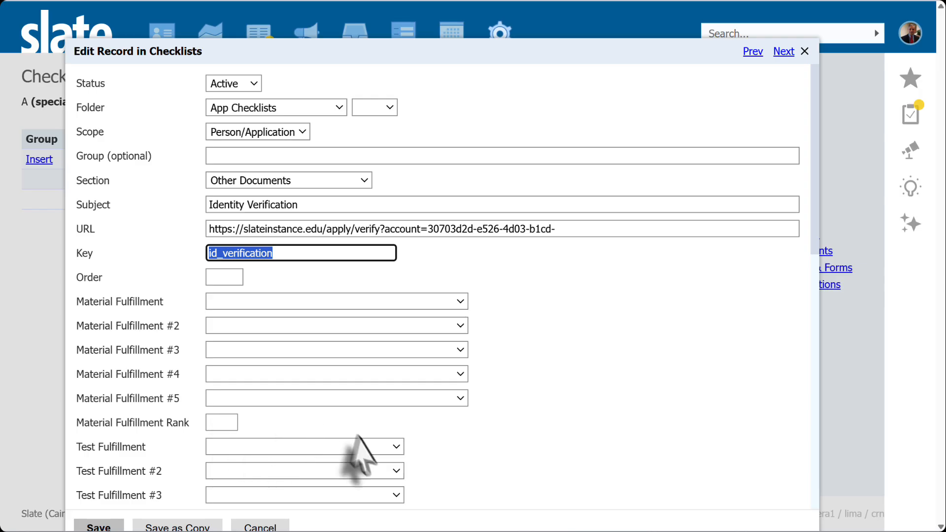
pyautogui.click(273, 528)
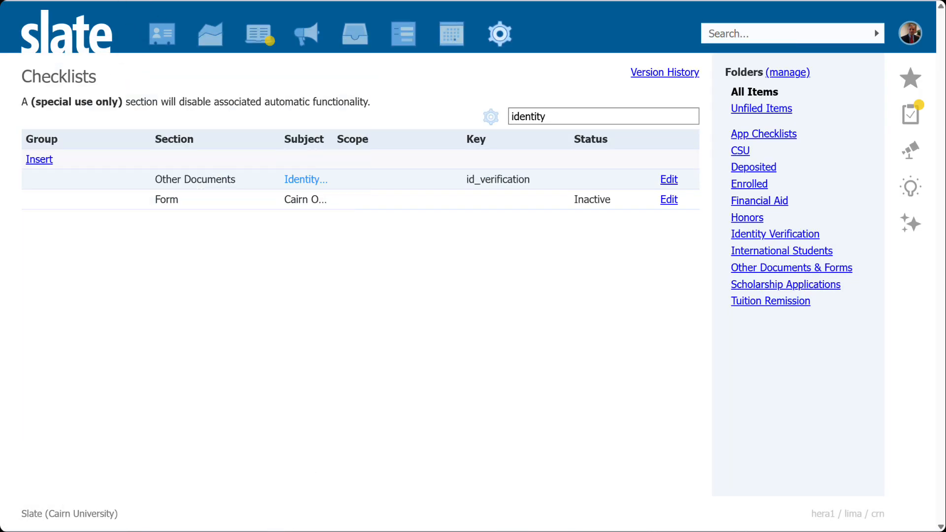
# - On the test applicant's application, insert the Identity Verification checklist requirement and save it
pyautogui.click(227, 1)
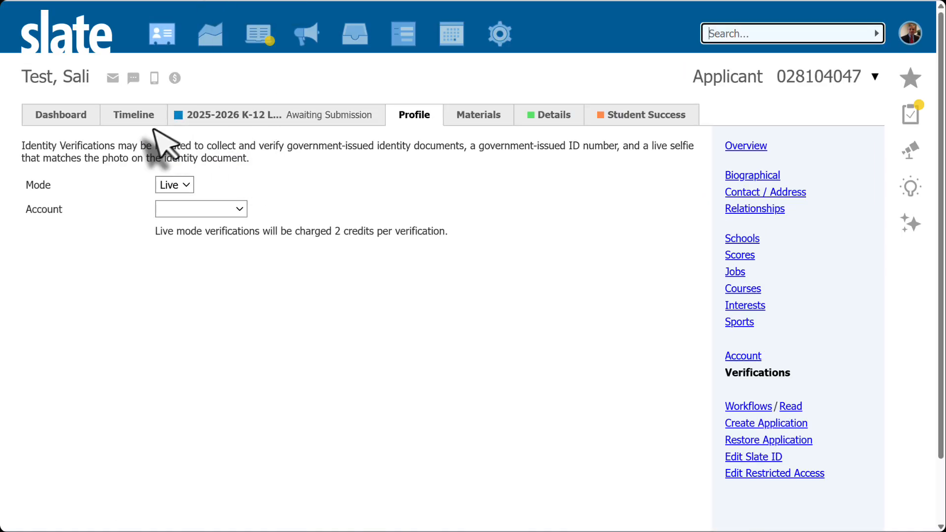
pyautogui.click(239, 118)
pyautogui.scroll(-3, 384, 365)
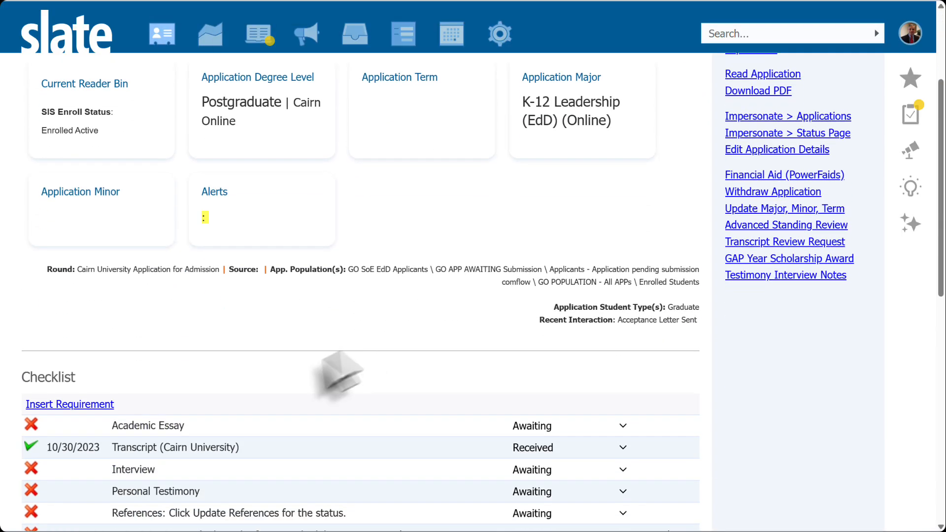
pyautogui.click(86, 405)
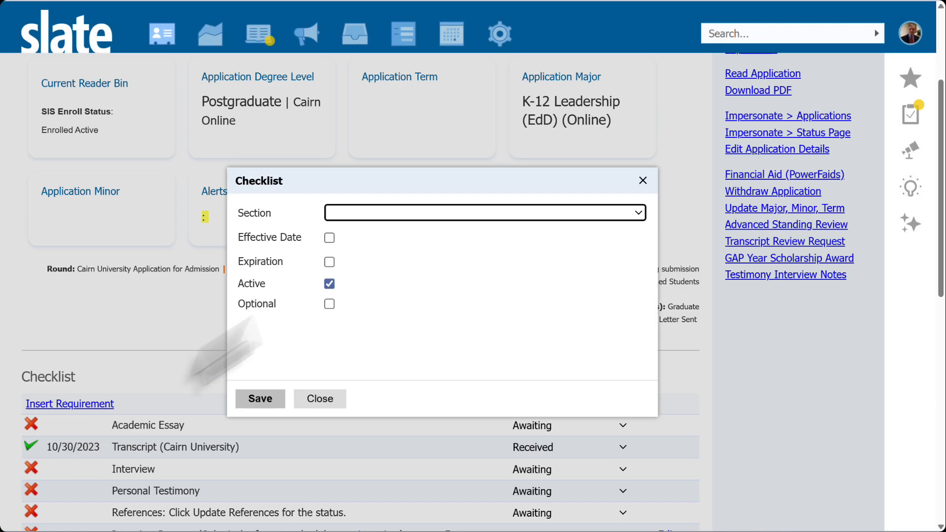
pyautogui.click(375, 212)
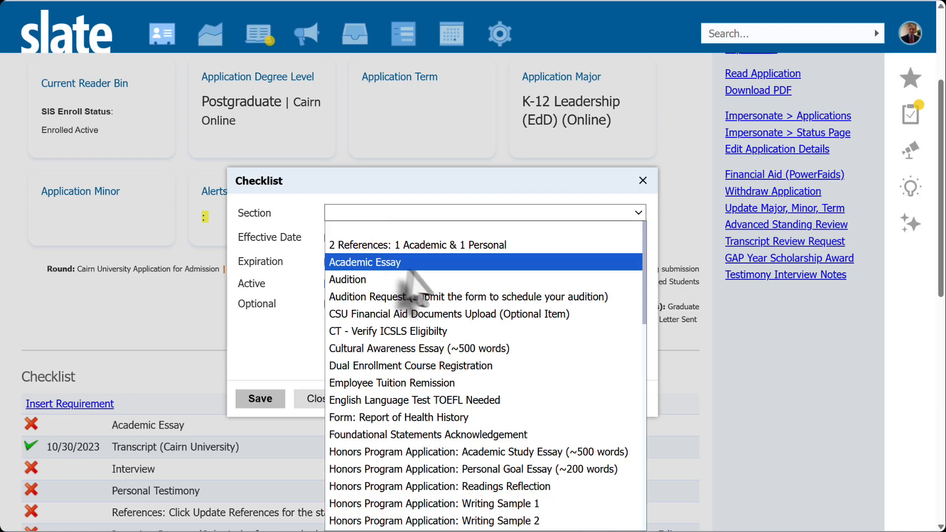
pyautogui.scroll(-3, 436, 274)
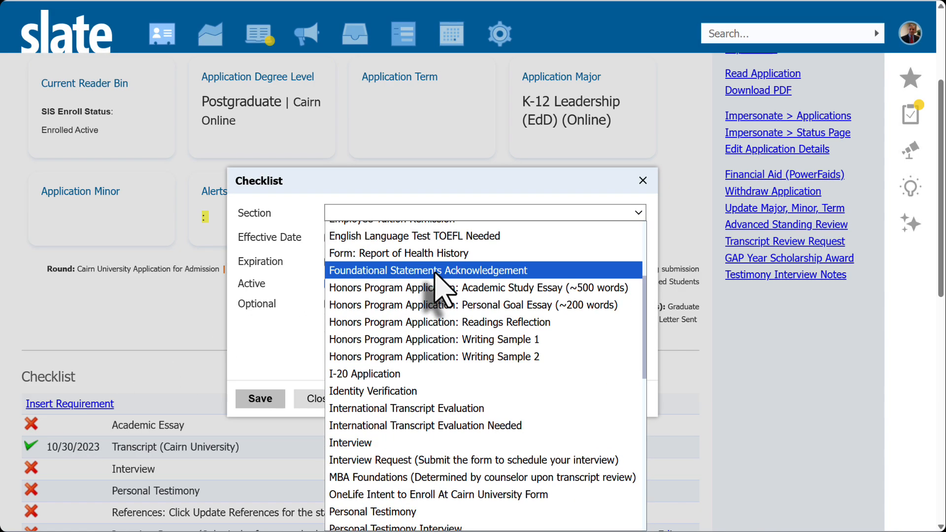
pyautogui.click(389, 392)
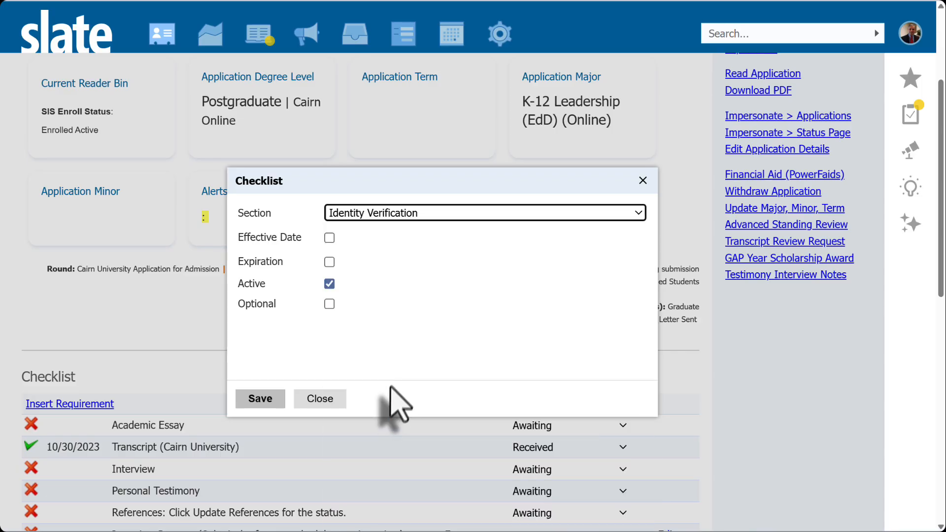
pyautogui.click(261, 399)
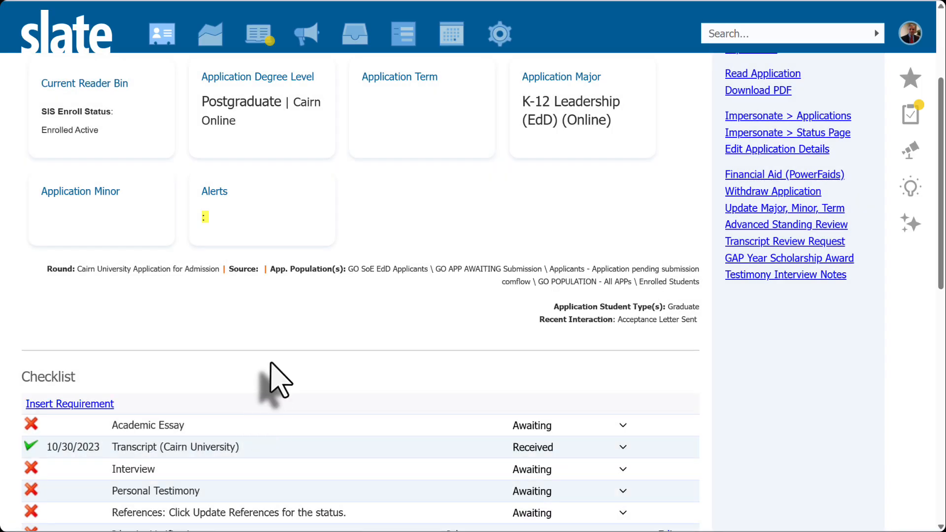
# - Examine the newly added Identity Verification item and its Other Documents section in the application checklist
pyautogui.scroll(-3, 257, 392)
pyautogui.tripleClick(461, 377)
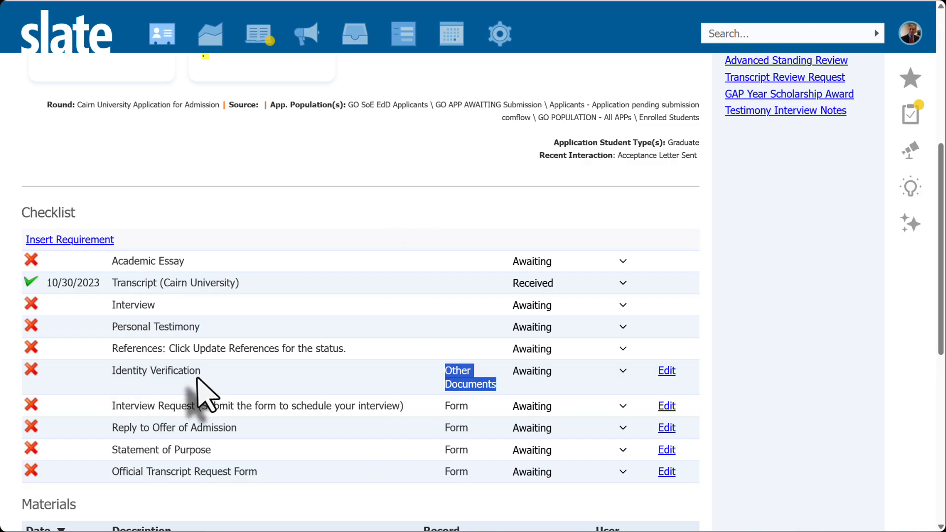
pyautogui.moveTo(200, 381); pyautogui.dragTo(110, 372)
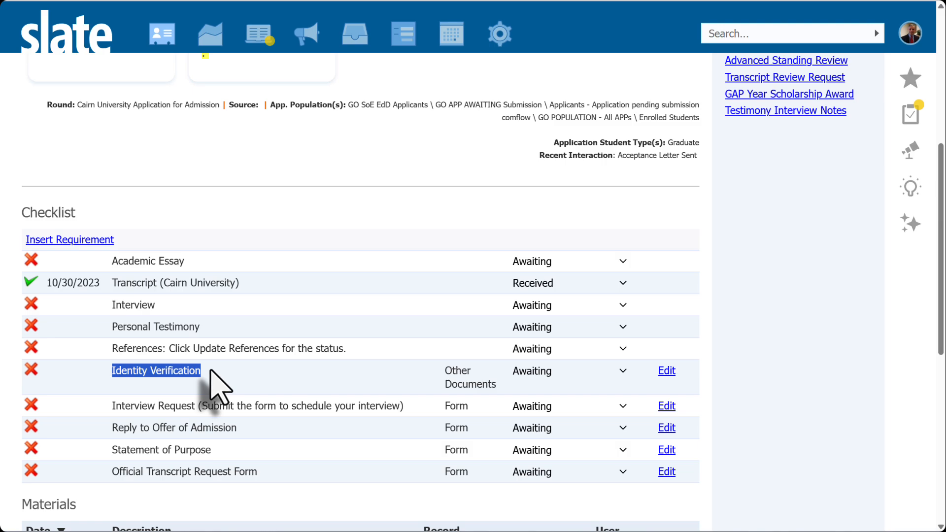
pyautogui.click(144, 372)
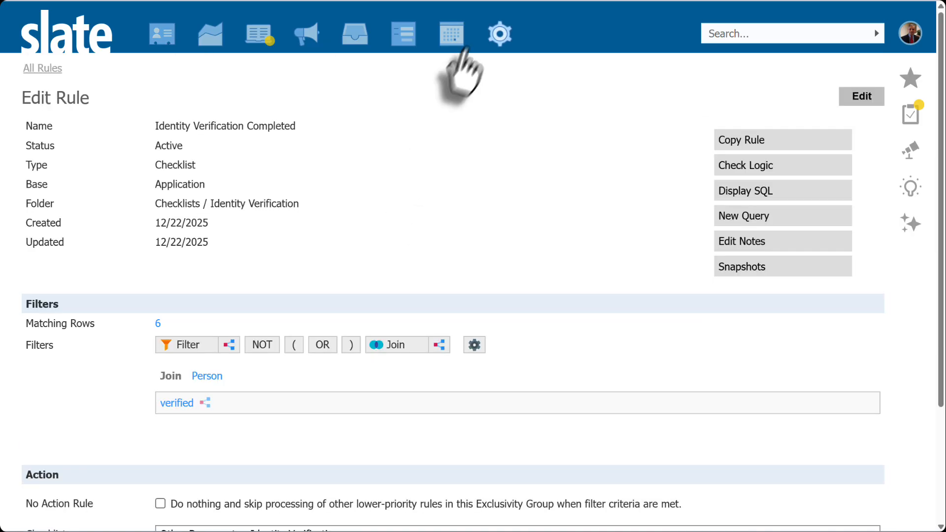
# - Open the Identity Verification Completed rule and review its Checklist type and Application base
pyautogui.moveTo(507, 40)
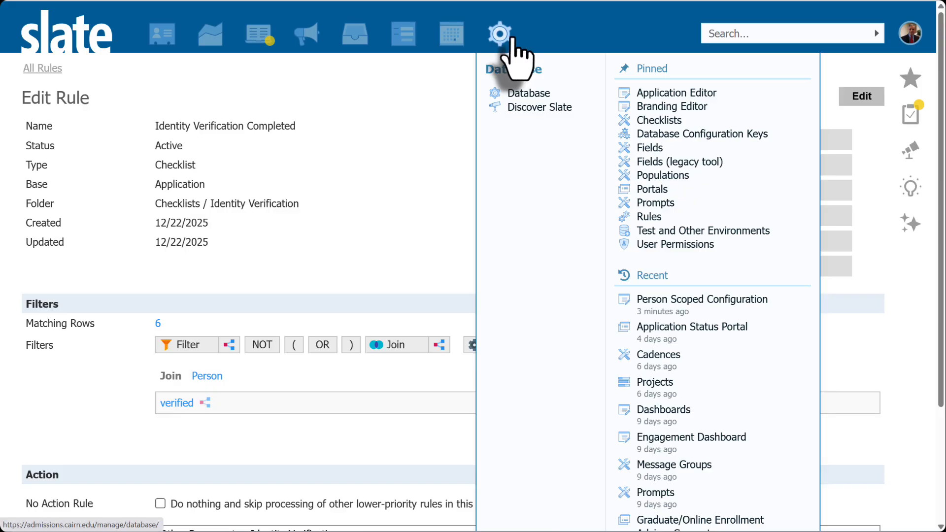
pyautogui.click(653, 218)
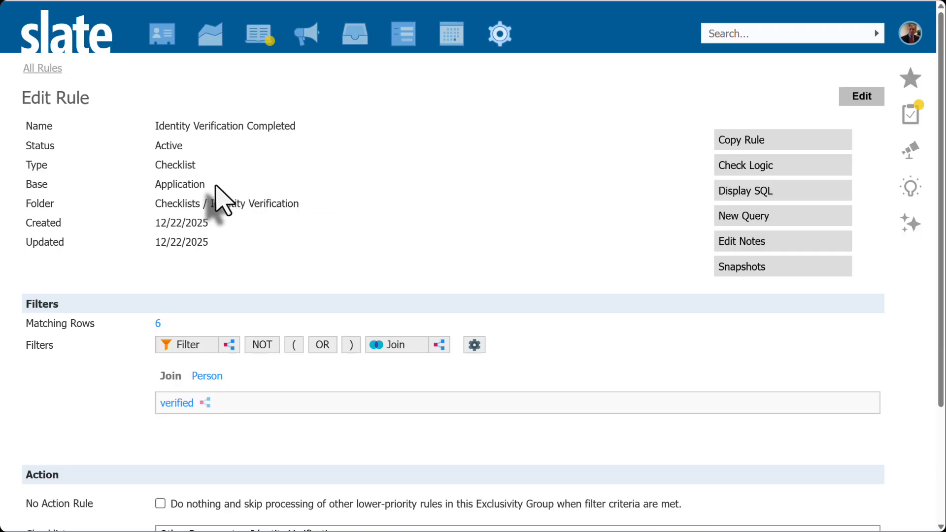
pyautogui.moveTo(205, 185); pyautogui.dragTo(155, 186)
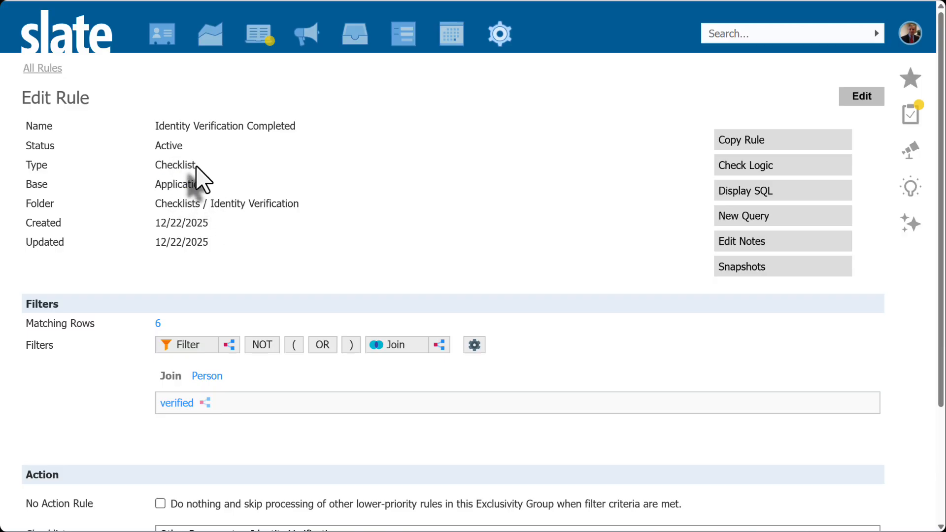
pyautogui.moveTo(196, 165); pyautogui.dragTo(153, 167)
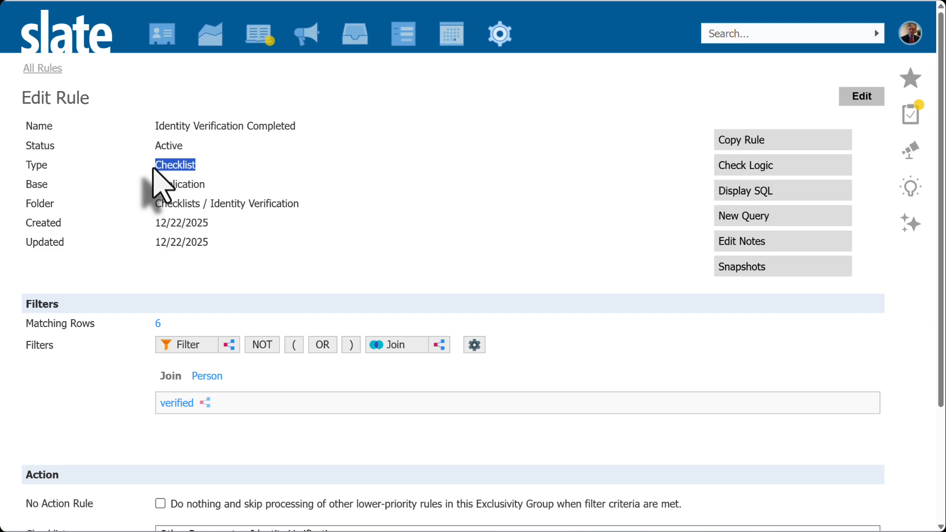
# - Set up a new rule's details with Base Application and Rule Type Checklist without saving it
pyautogui.click(186, 189)
pyautogui.doubleClick(186, 189)
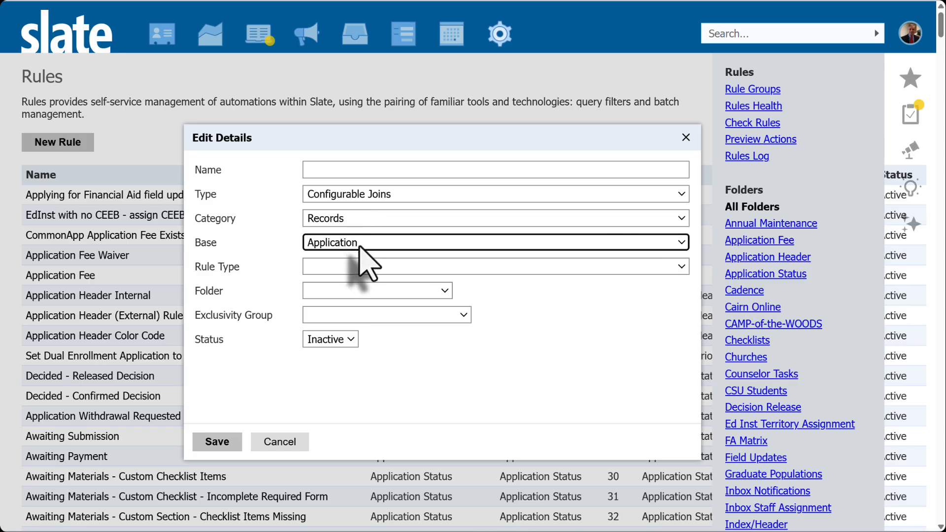
pyautogui.click(336, 270)
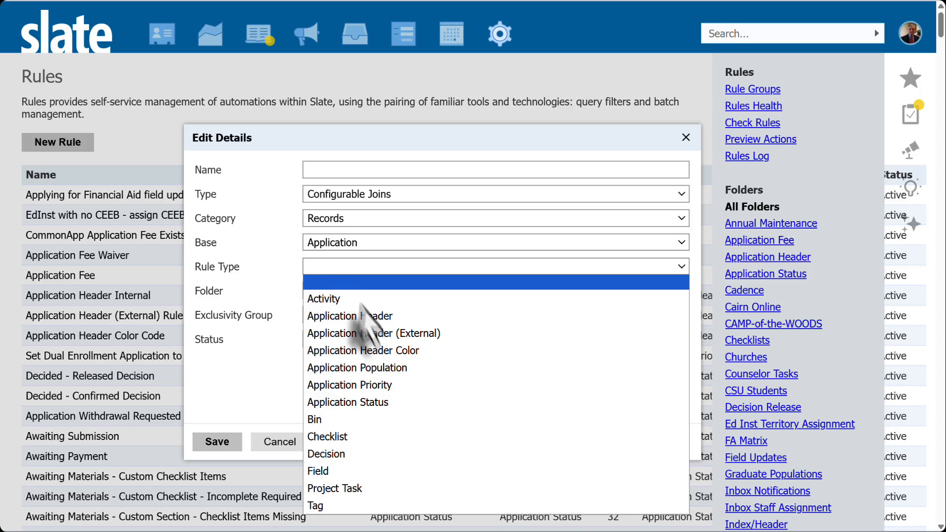
pyautogui.click(346, 439)
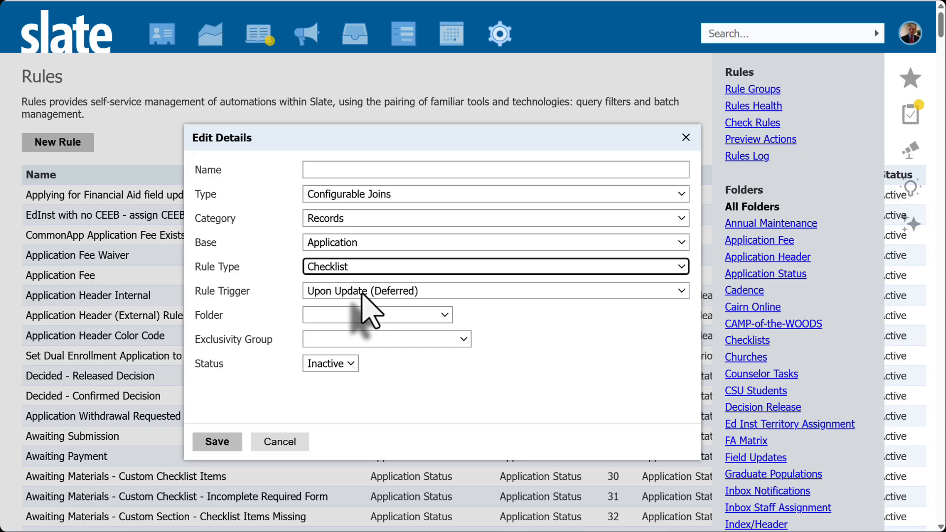
pyautogui.click(344, 367)
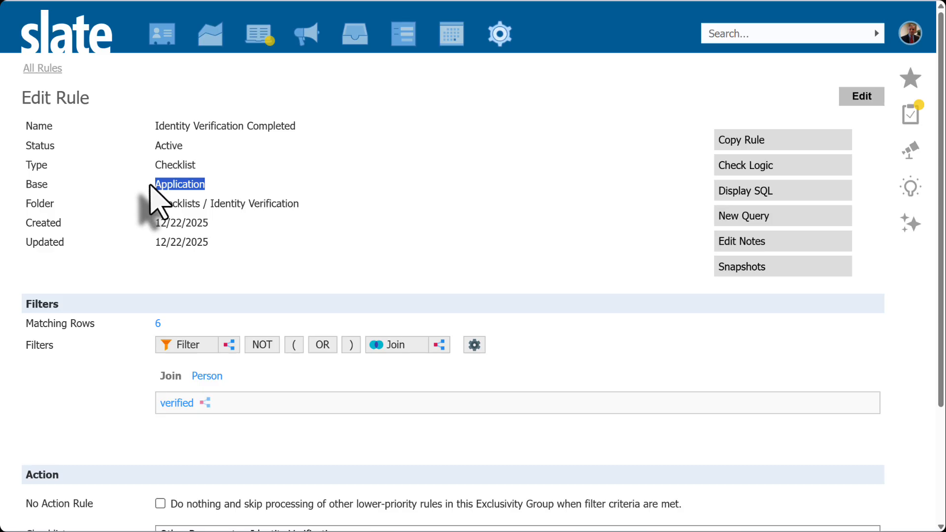
# - Review the rule's verified subquery filter, its Verifications Verified export and Person / Verifications join, then cancel
pyautogui.doubleClick(154, 166)
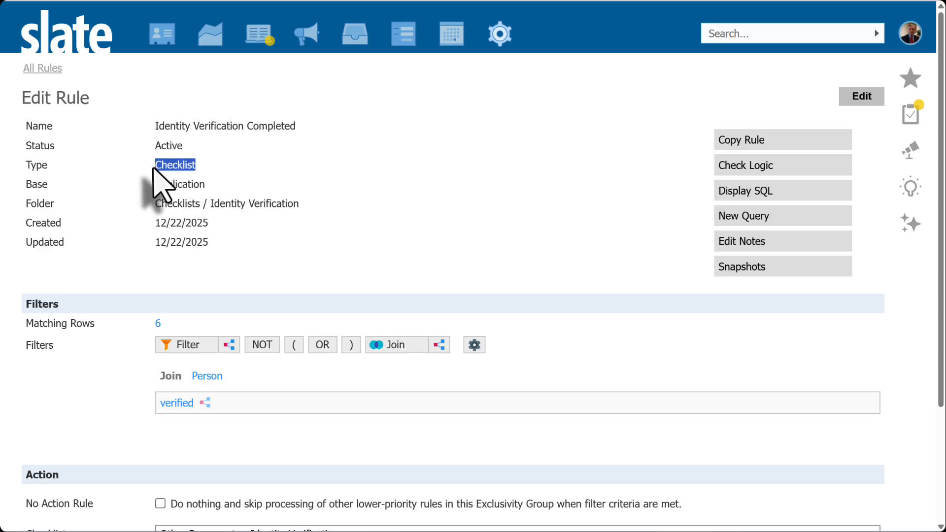
pyautogui.scroll(-2, 217, 236)
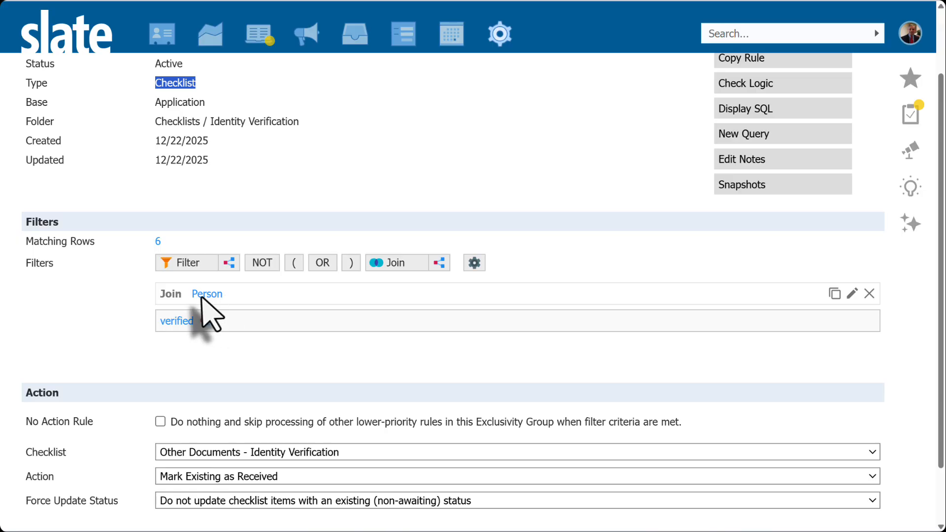
pyautogui.click(112, 314)
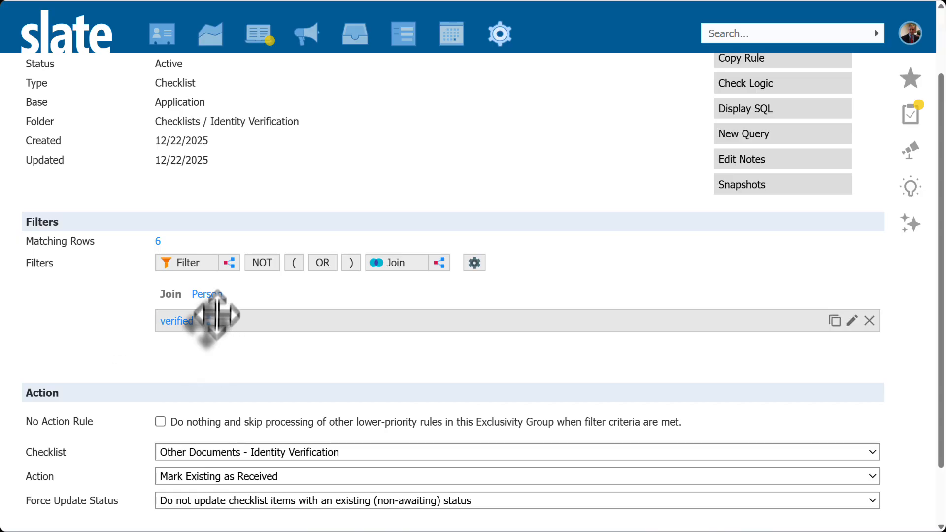
pyautogui.click(229, 264)
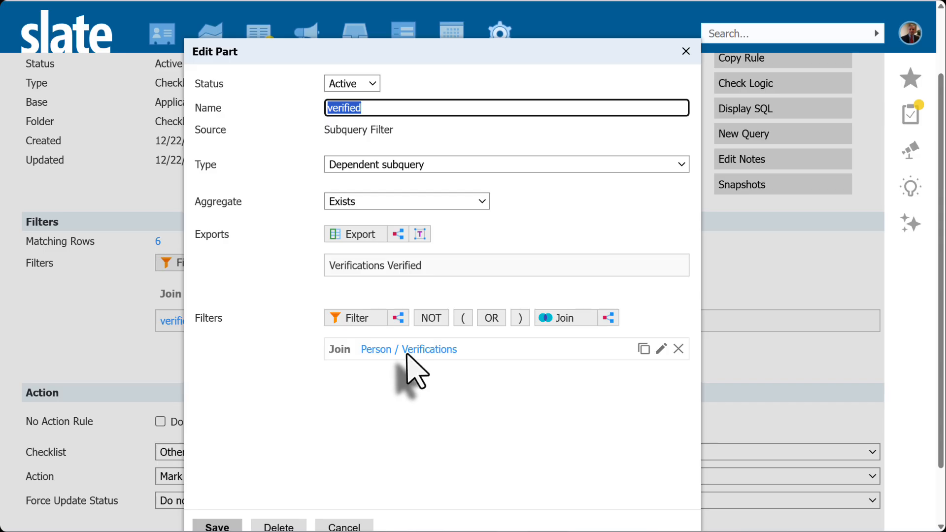
pyautogui.click(338, 235)
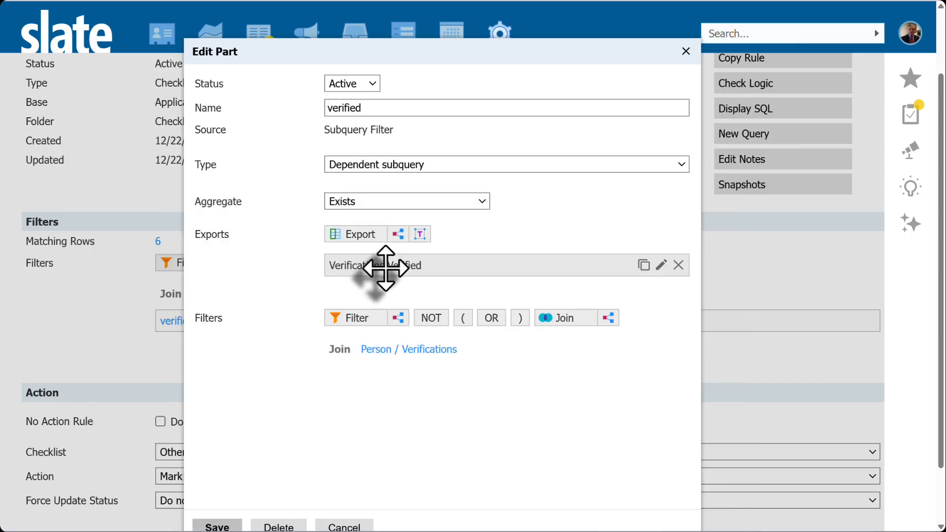
pyautogui.doubleClick(358, 266)
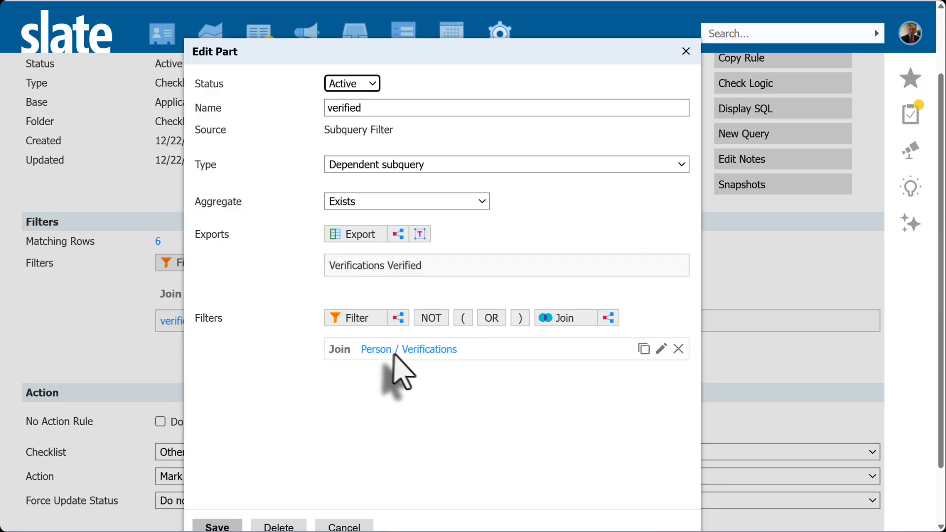
pyautogui.click(350, 528)
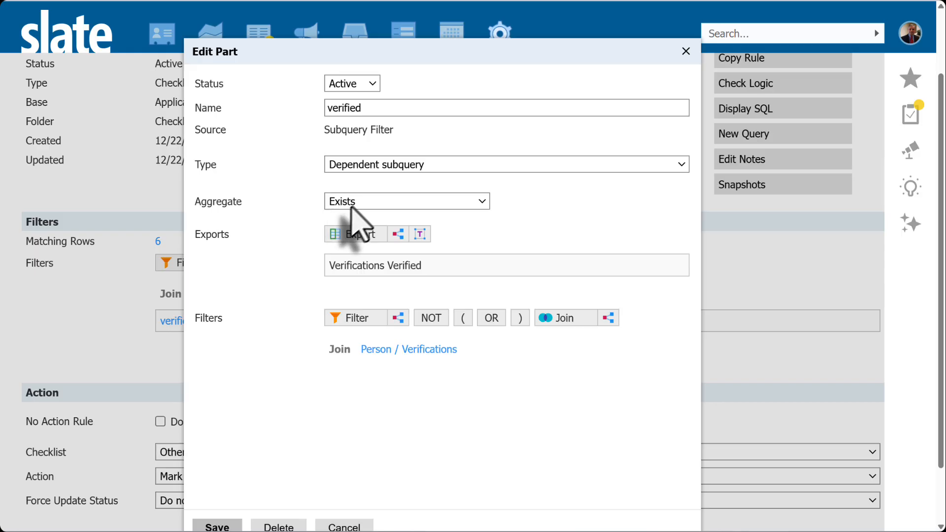
pyautogui.click(344, 526)
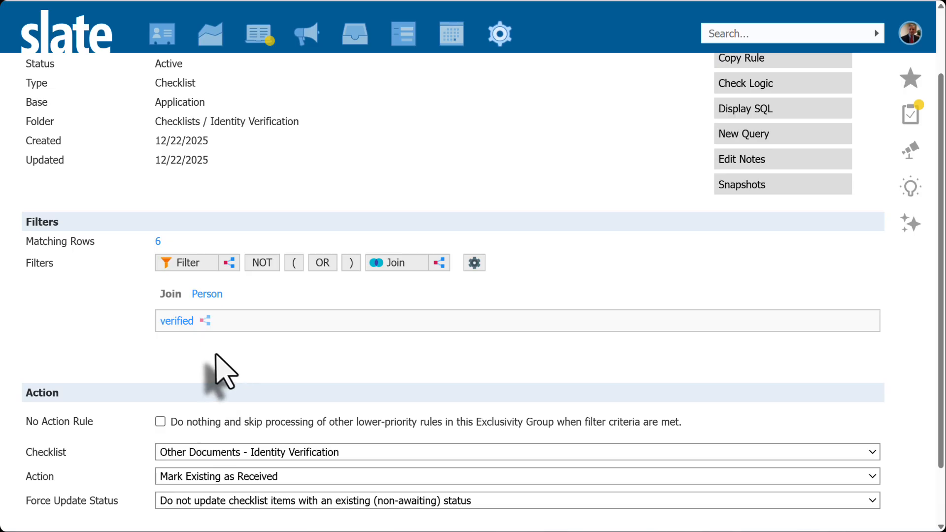
# - Reopen the verified filter, close it, and review the available checklist Action options for the rule
pyautogui.moveTo(174, 325)
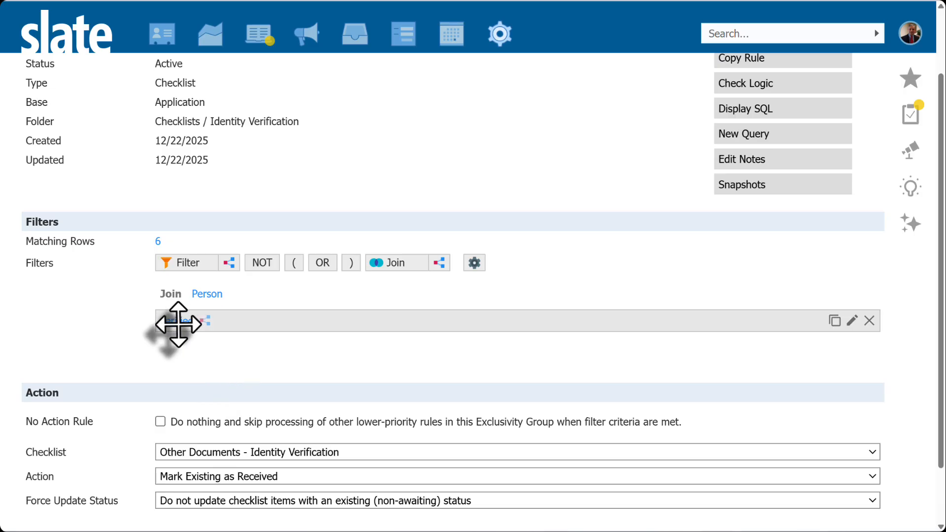
pyautogui.click(173, 322)
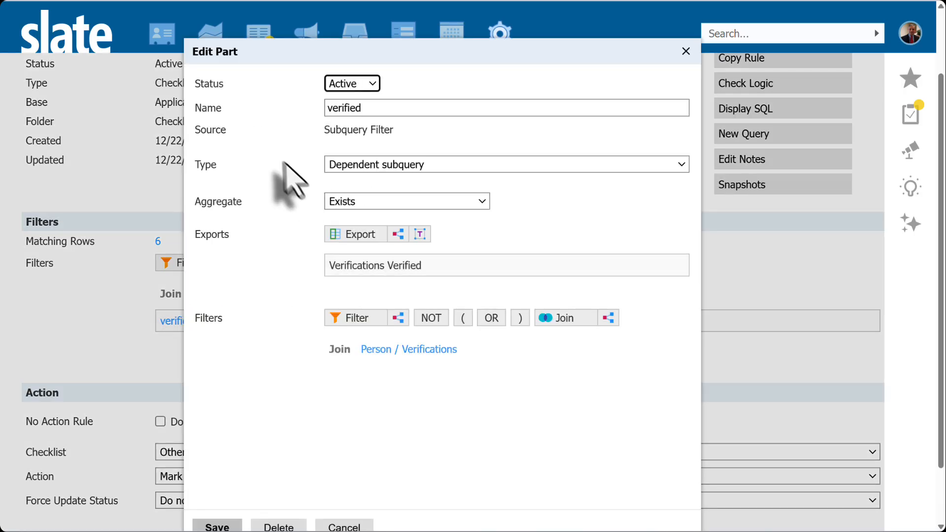
pyautogui.click(216, 526)
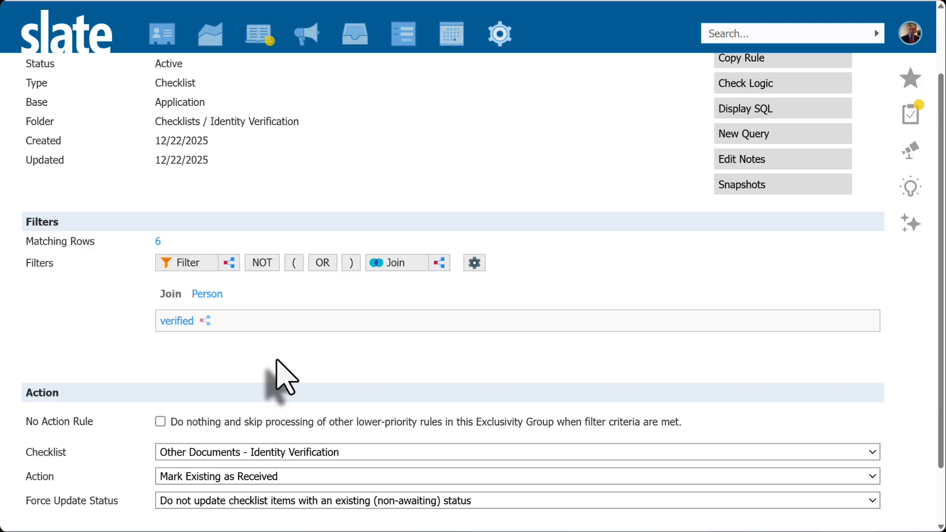
pyautogui.click(230, 476)
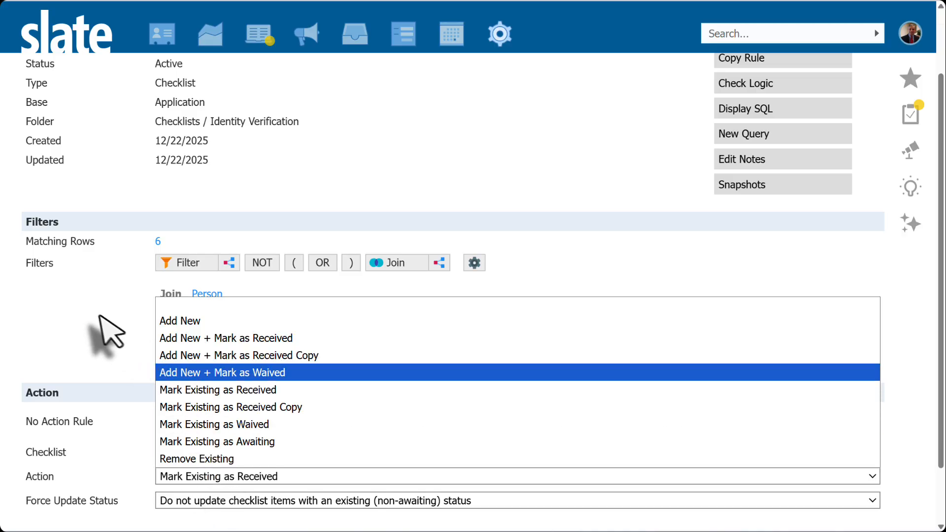
pyautogui.click(110, 276)
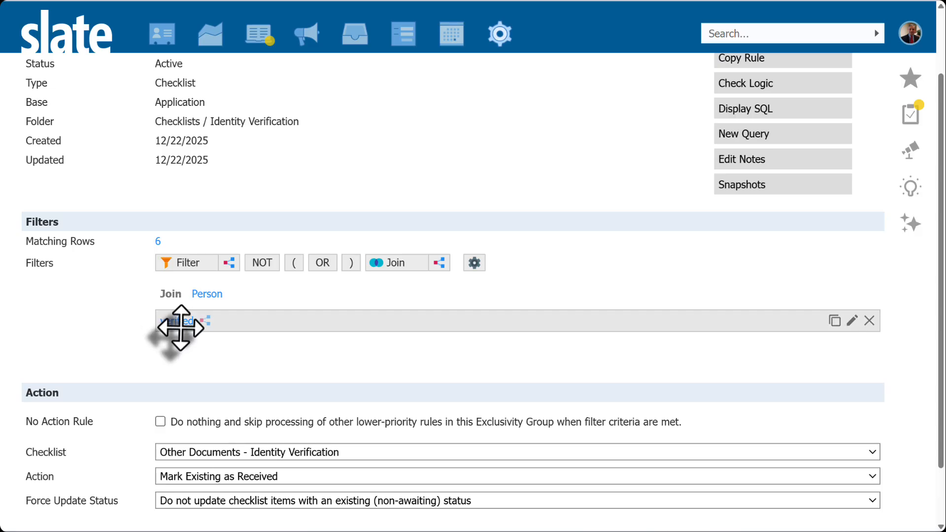
# - Open the verified filter's Aggregate options and cancel without changing anything
pyautogui.click(178, 323)
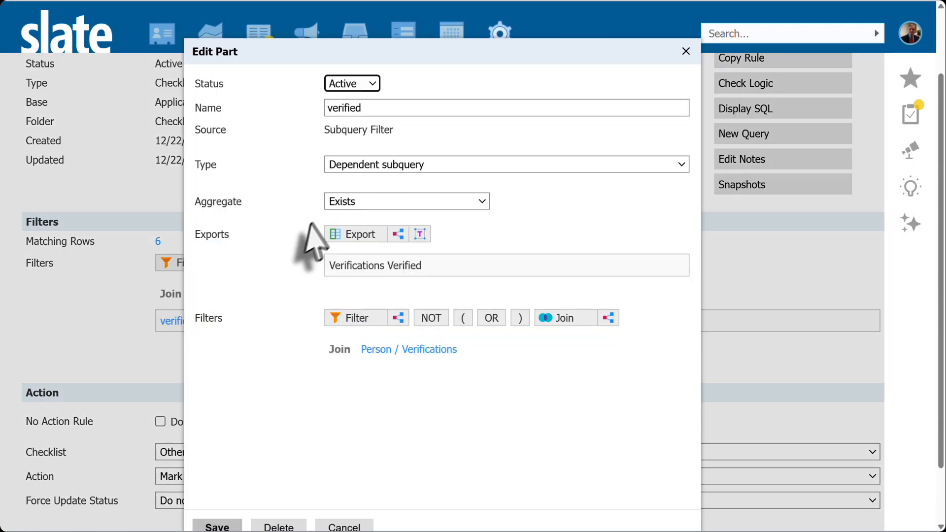
pyautogui.click(353, 201)
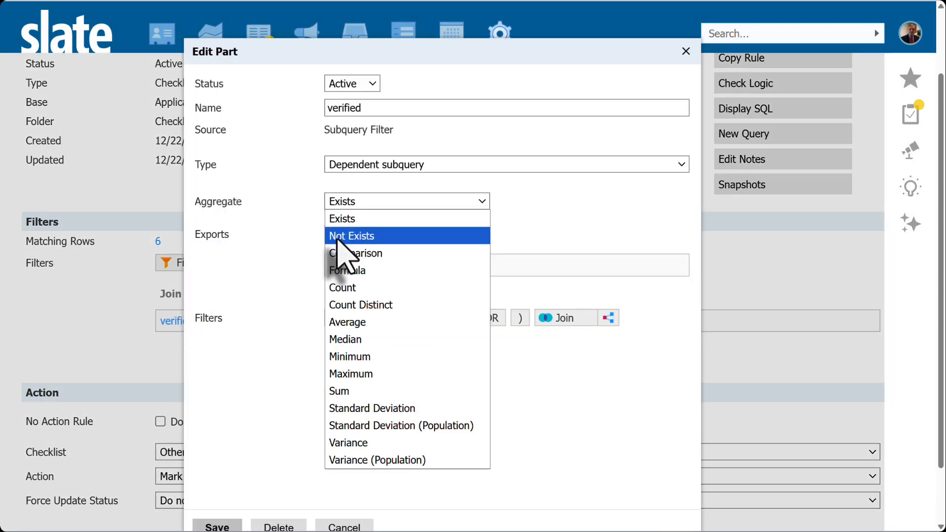
pyautogui.click(270, 337)
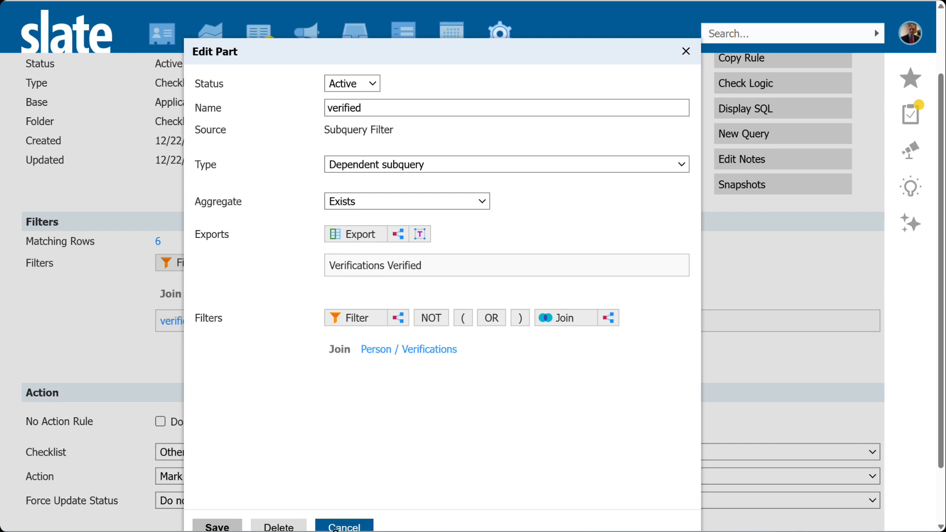
pyautogui.click(340, 527)
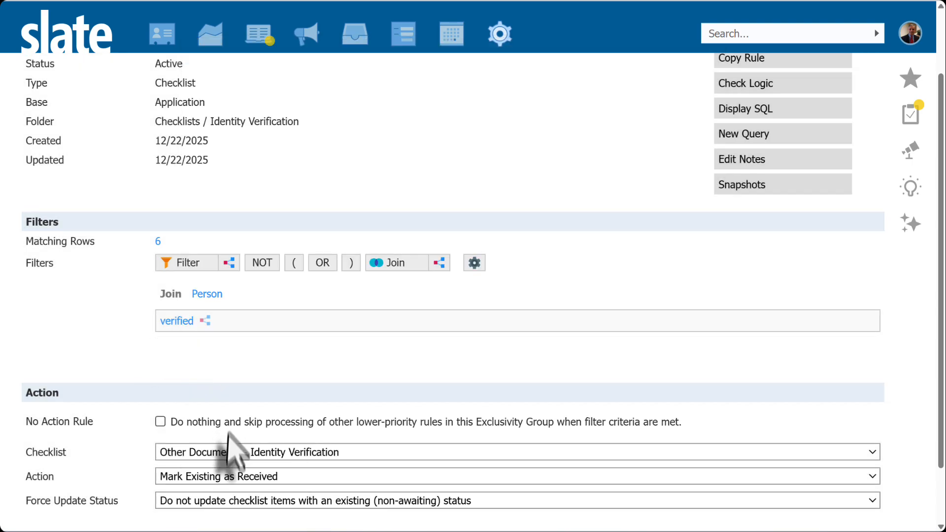
# - Review the rule's Checklist and Action dropdown options, leaving Other Documents - Identity Verification and Mark Existing as Received selected
pyautogui.click(208, 456)
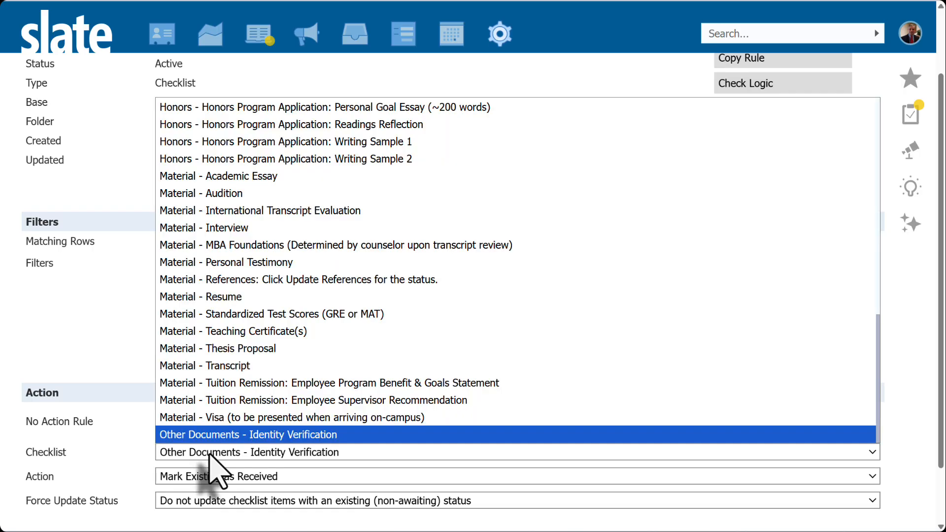
pyautogui.click(208, 458)
pyautogui.click(209, 476)
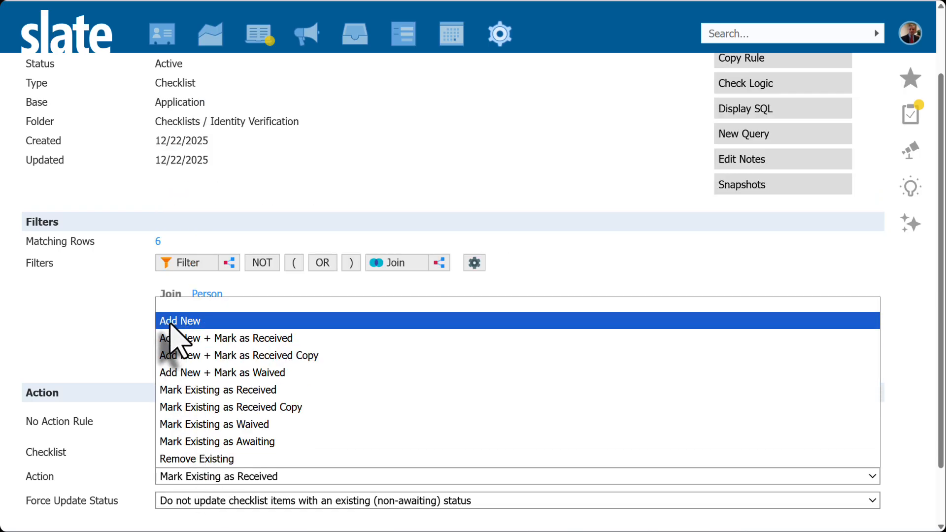
pyautogui.click(102, 319)
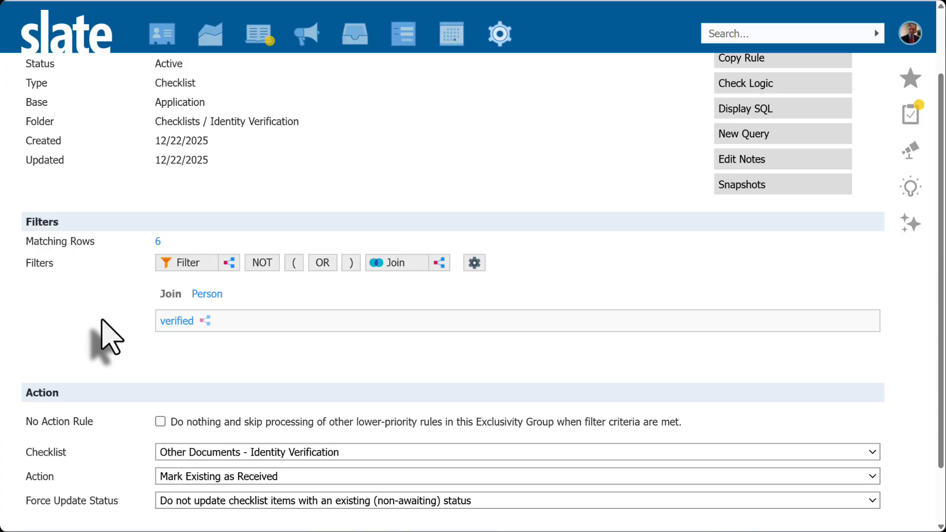
# - Point out the rule name Identity Verification Completed, then examine the Identity Verification item on an applicant's checklist
pyautogui.scroll(2, 113, 335)
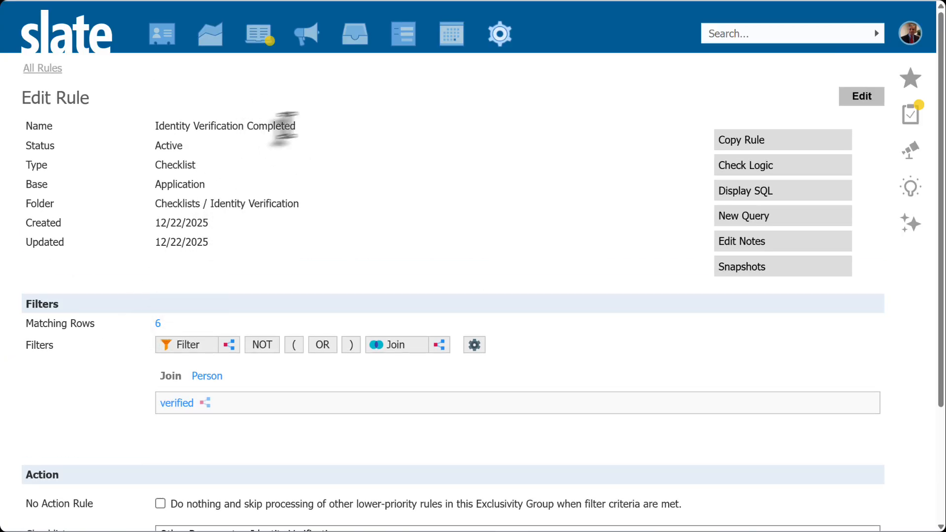
pyautogui.moveTo(296, 126); pyautogui.dragTo(154, 127)
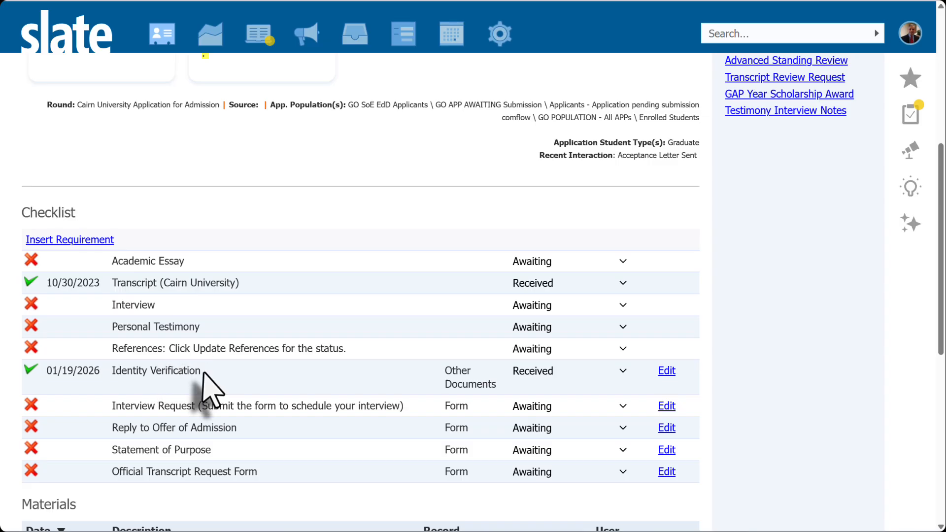
pyautogui.moveTo(199, 372); pyautogui.dragTo(29, 382)
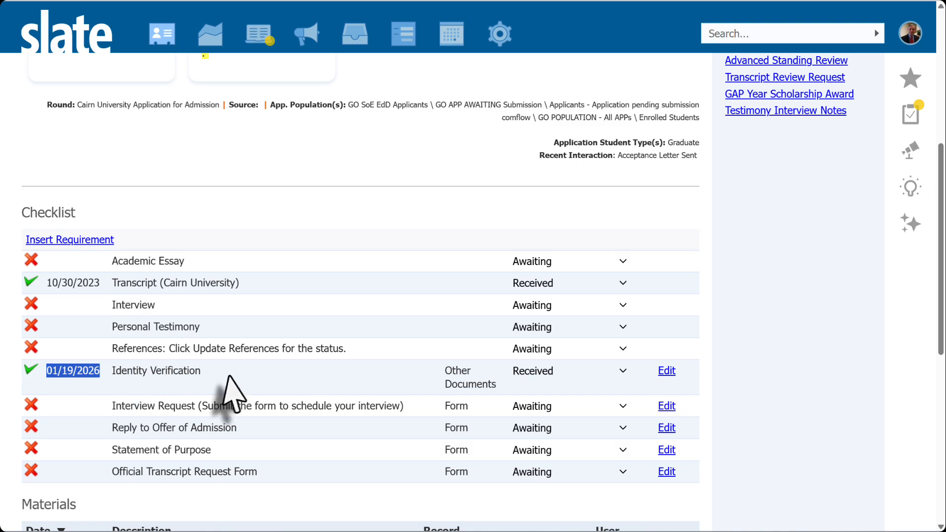
pyautogui.click(84, 374)
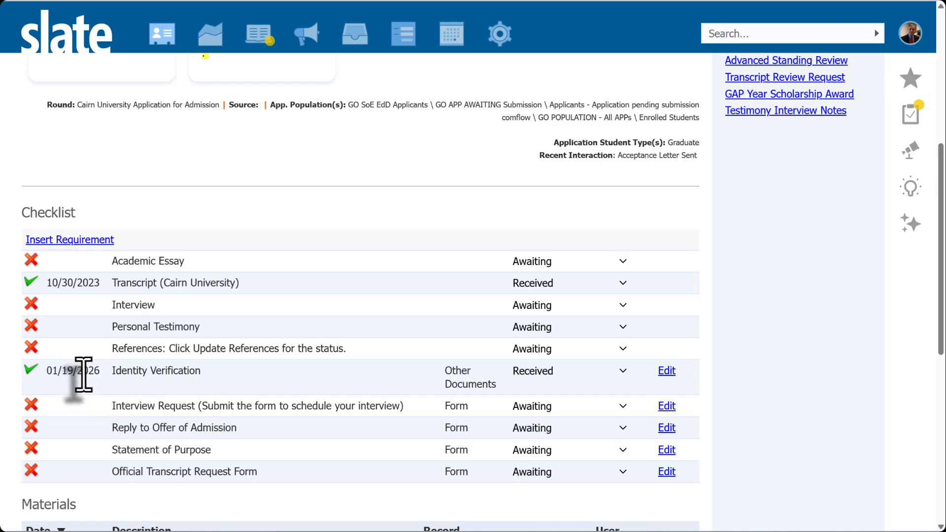